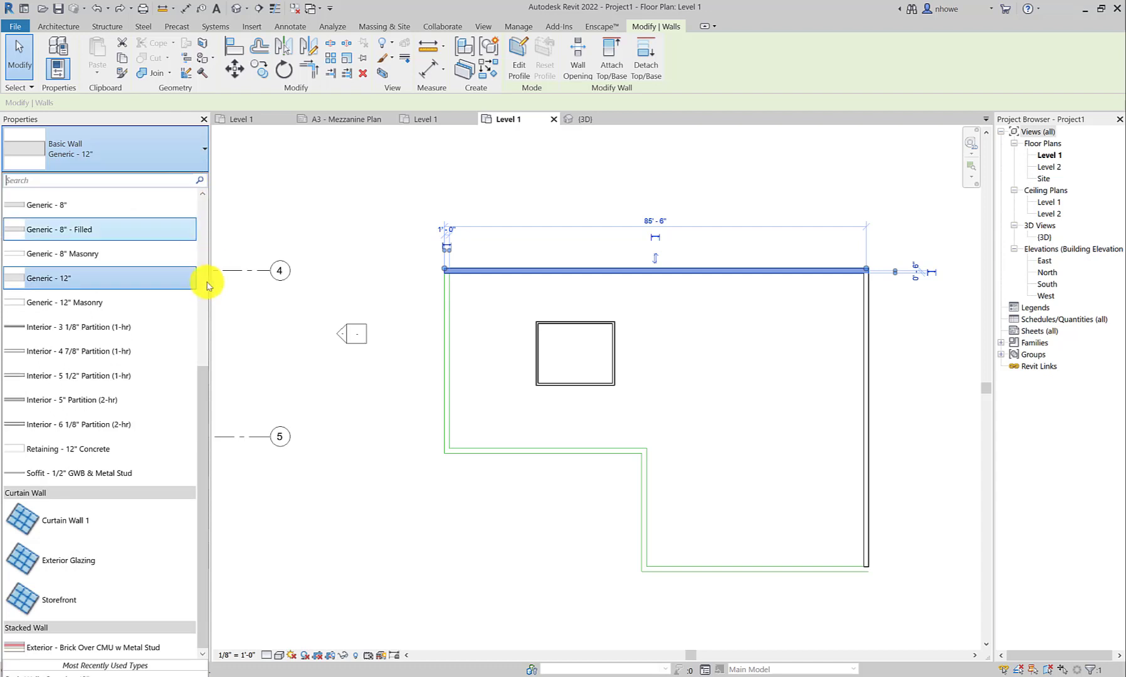
Duplicate the Generic - 12" basic wall type under the name "CoffeeShop Brick on CMU Soldier", following the reference image
scroll(204, 277, up, 4)
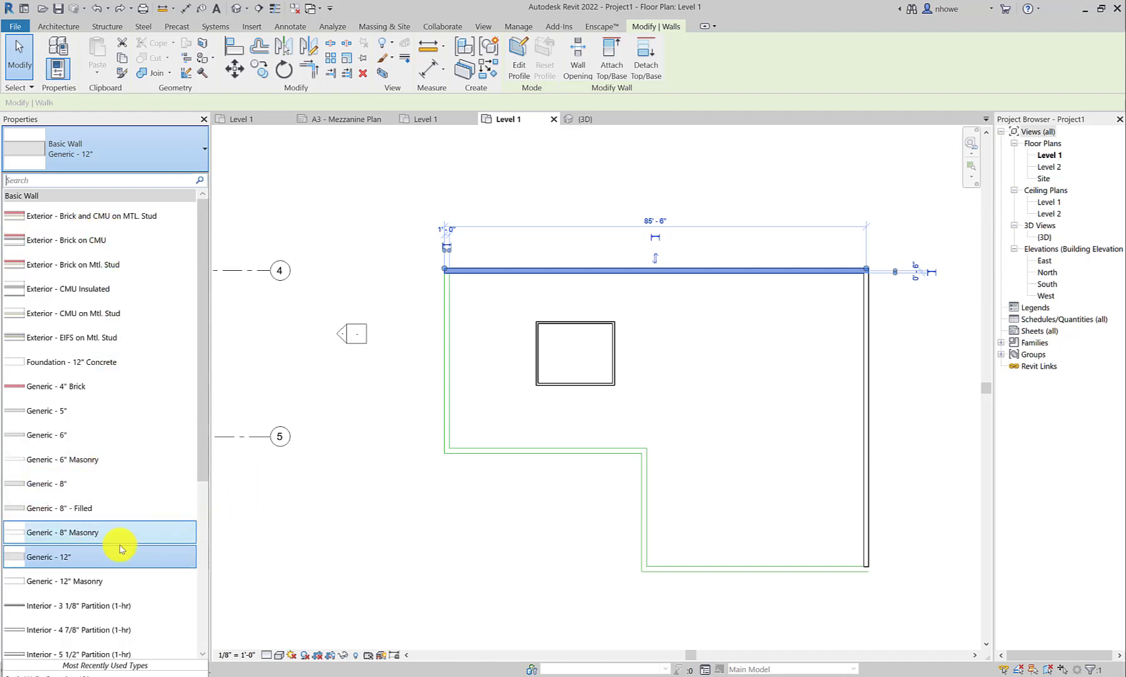
click(80, 557)
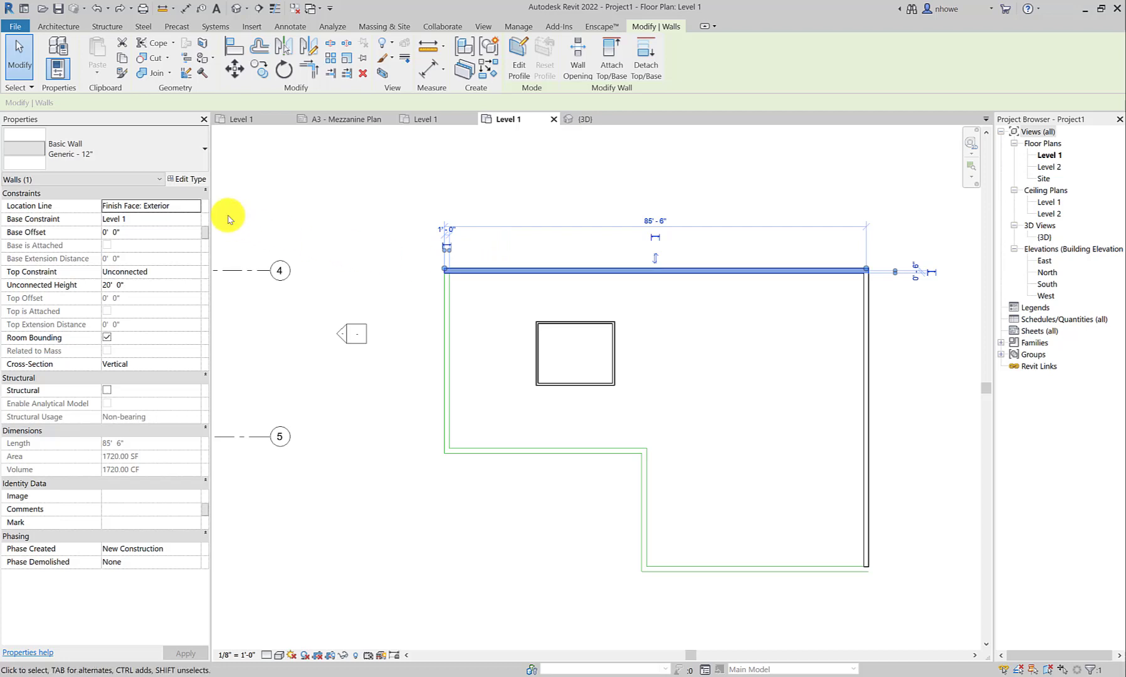
click(191, 179)
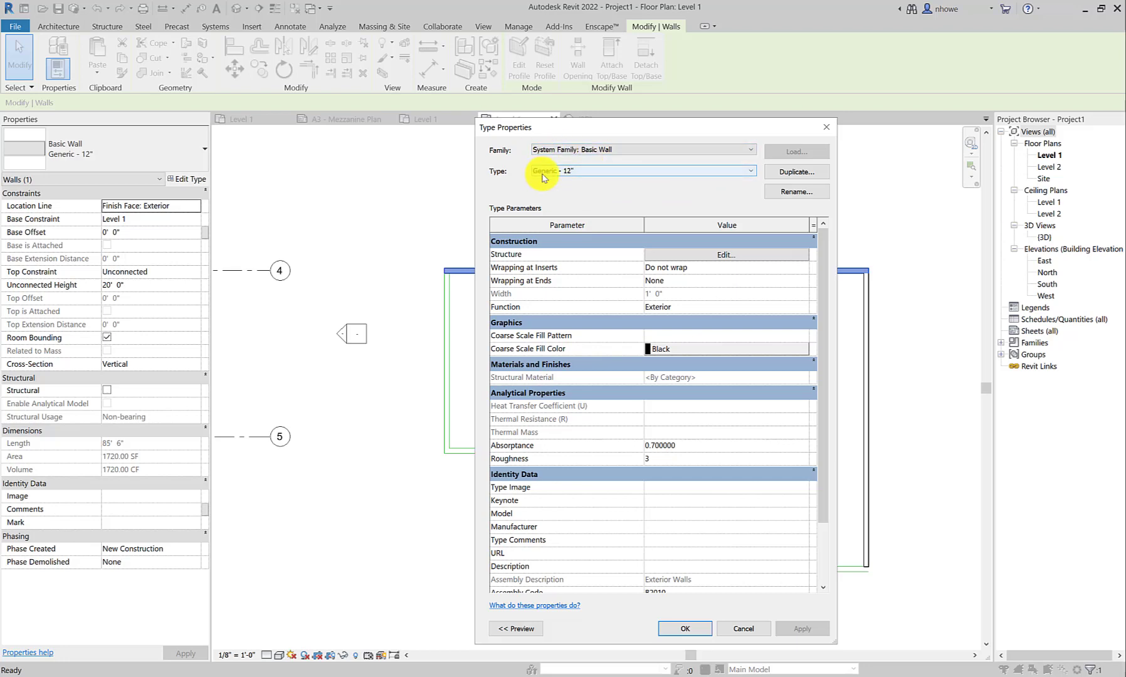
drag(543, 130, 417, 112)
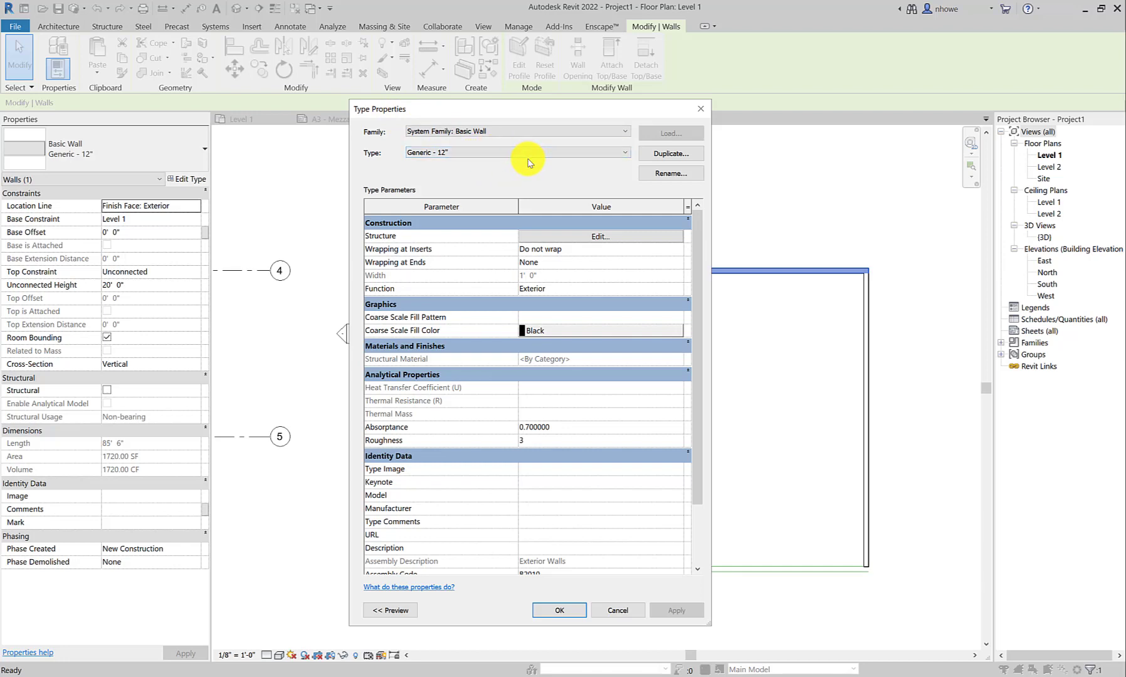
click(665, 154)
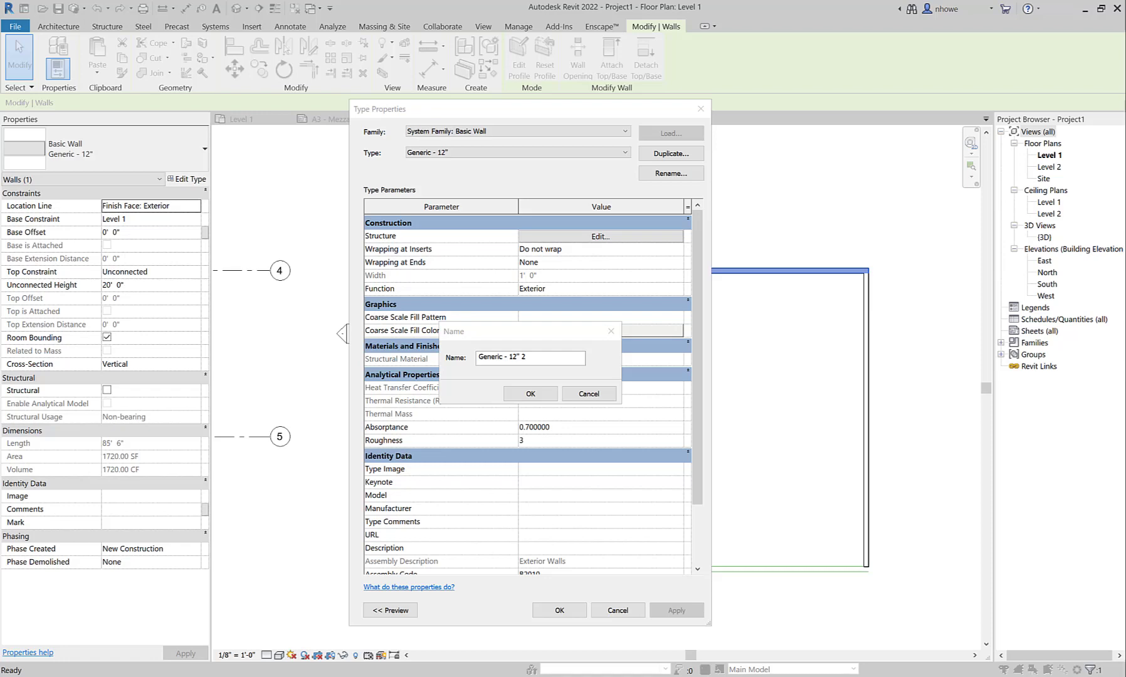
drag(377, 113, 215, 67)
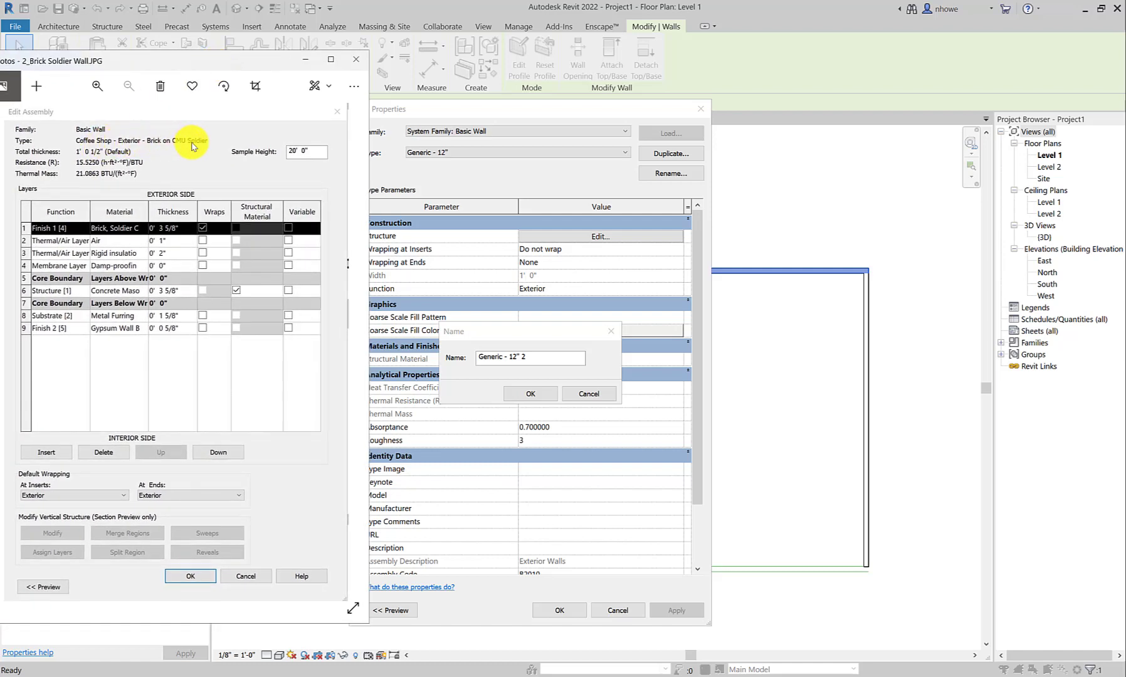
click(536, 359)
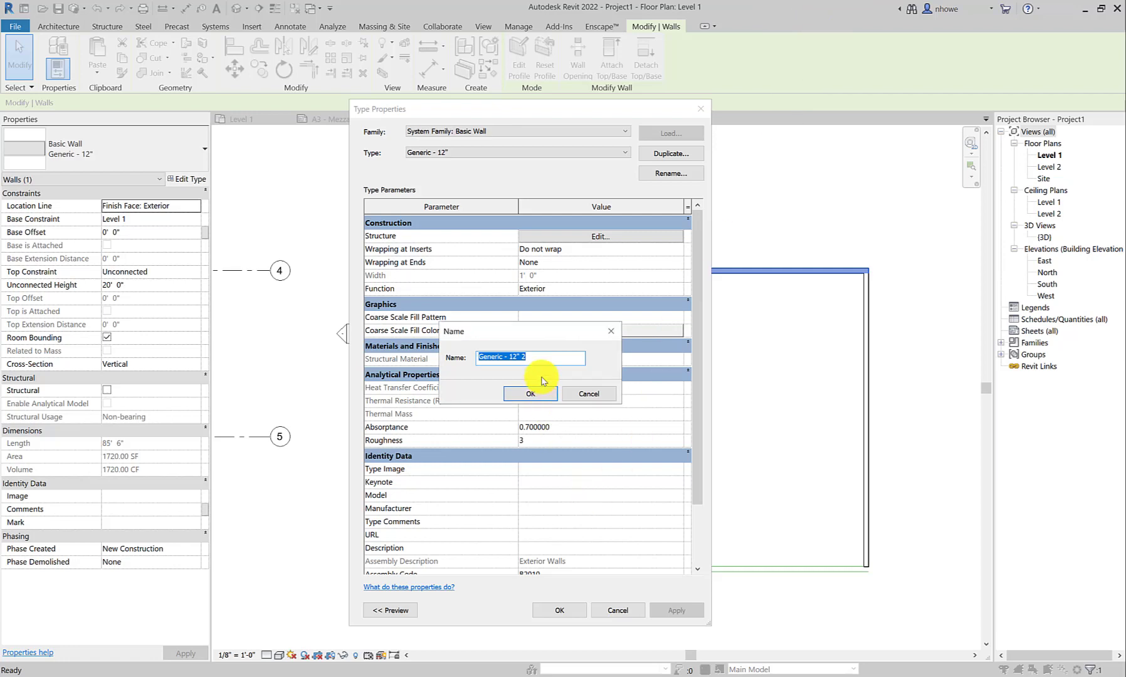
text(C)
text(r)
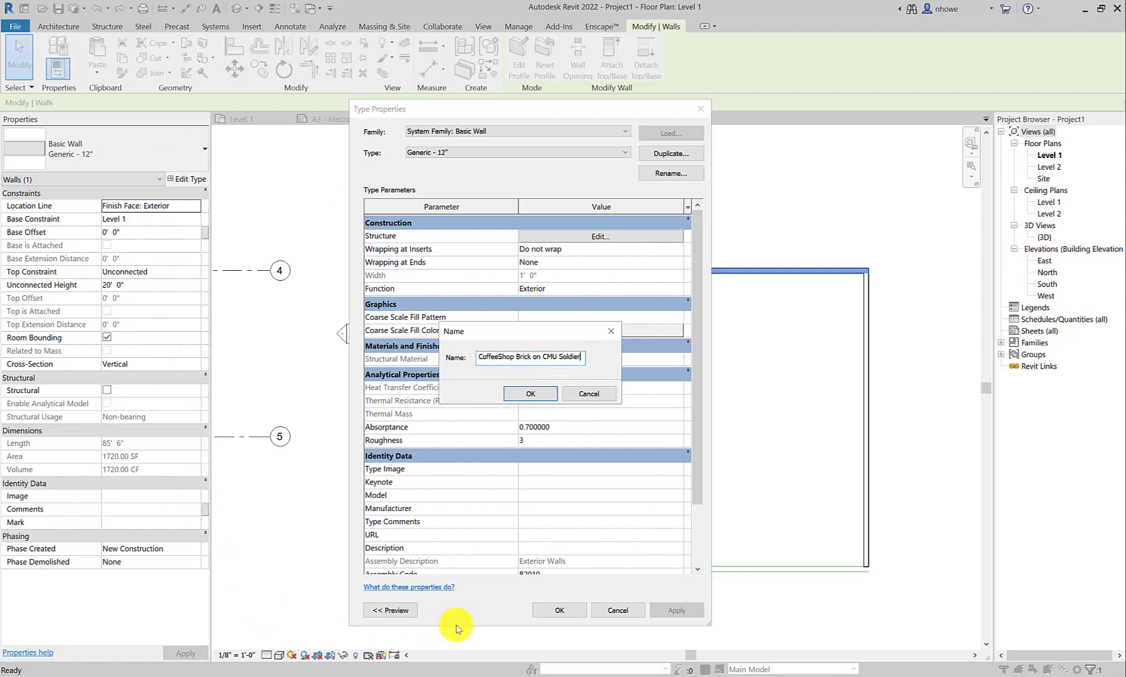
Extend the duplicate's name to "CoffeeShop - Exterior Brick on CMU Soldier" after checking the reference image, and create the type
click(623, 674)
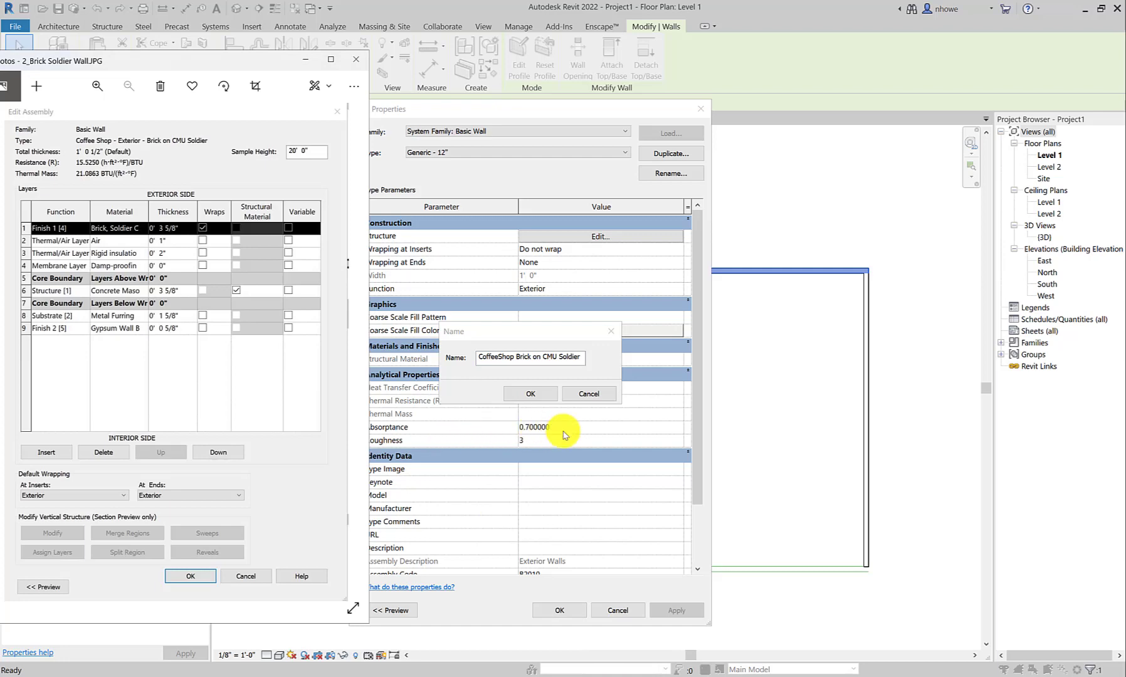
click(521, 356)
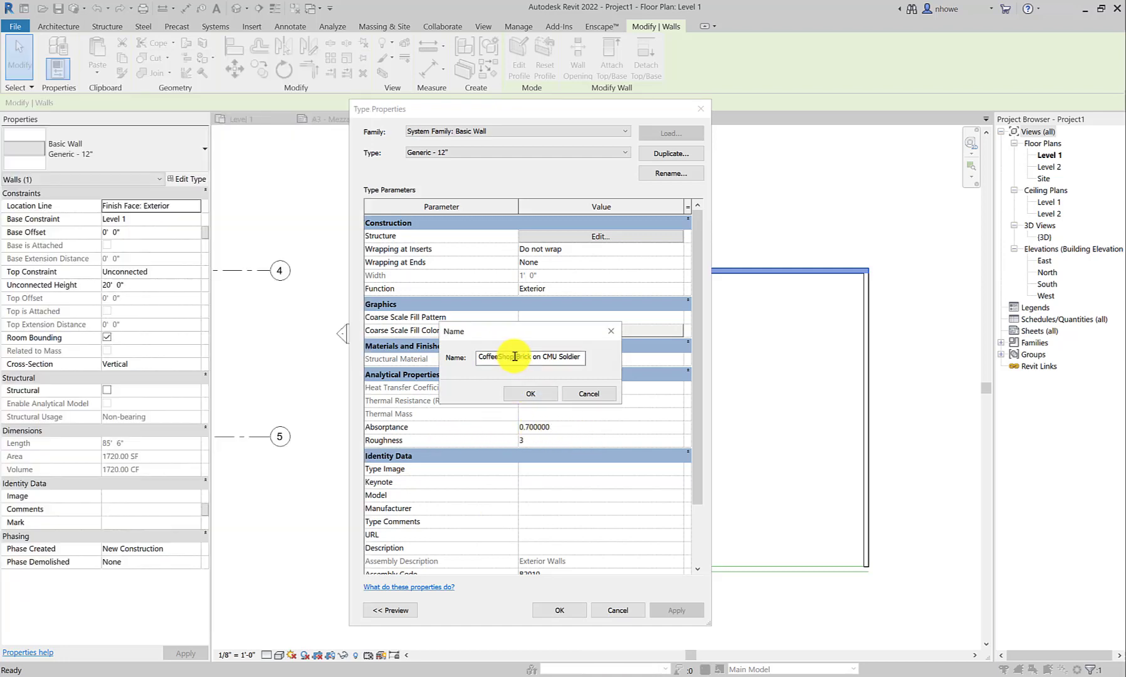
text(_E)
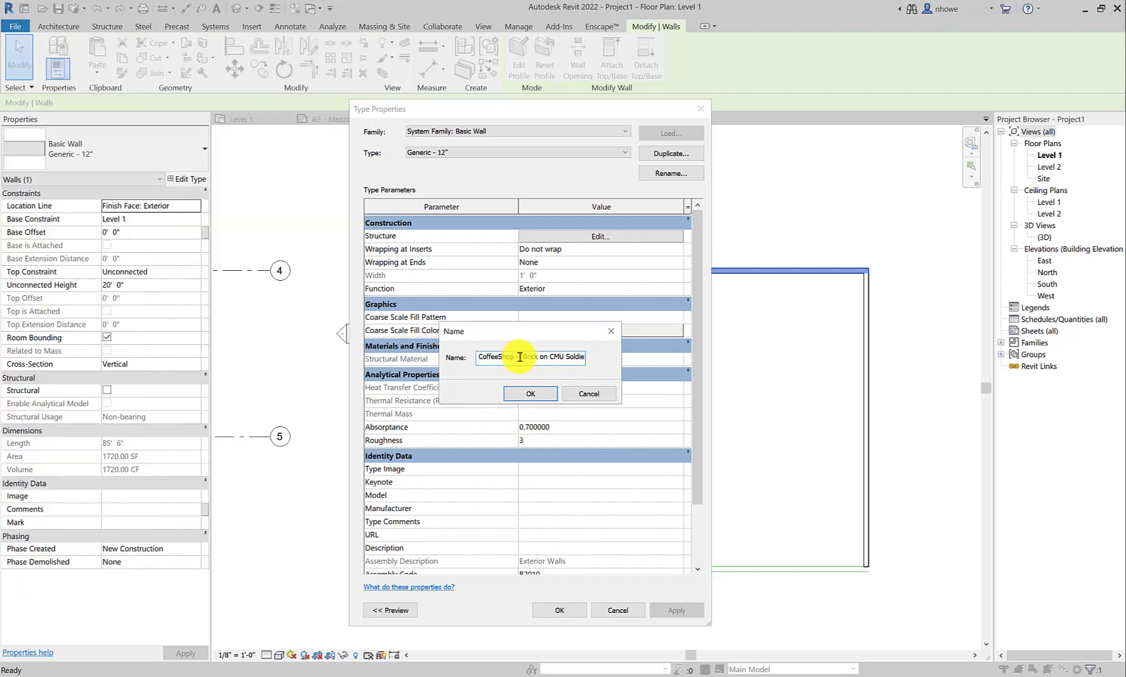
text(xterior)
click(531, 393)
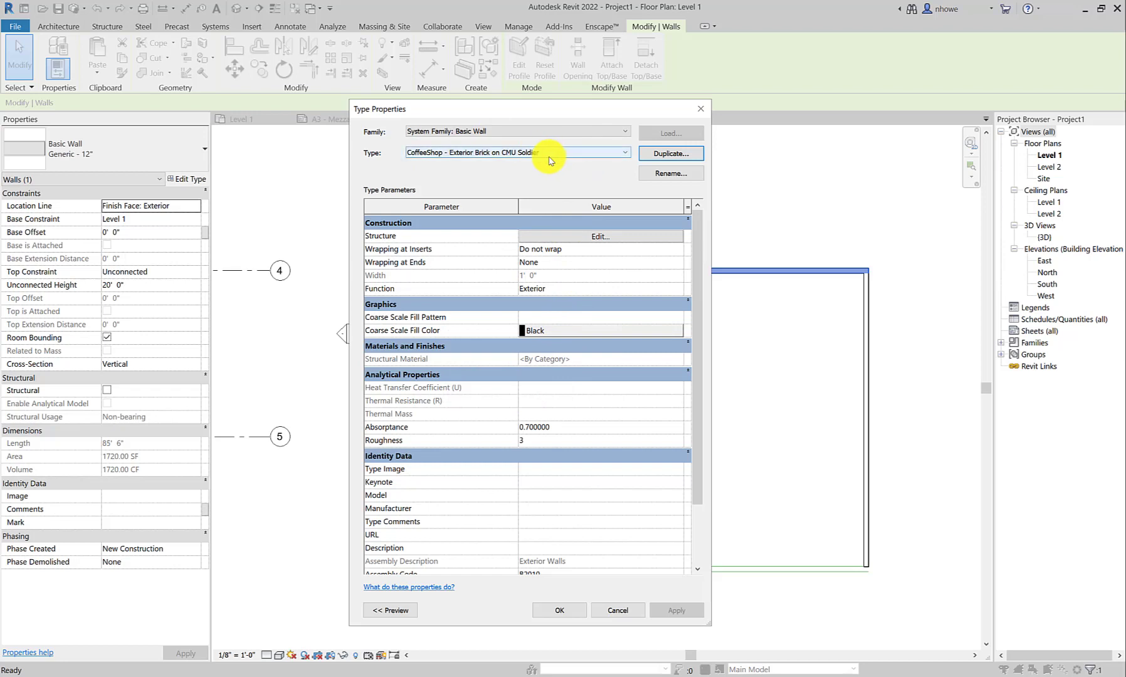
Accept the new wall type's structure and properties, applying the type to the selected upper wall
click(565, 239)
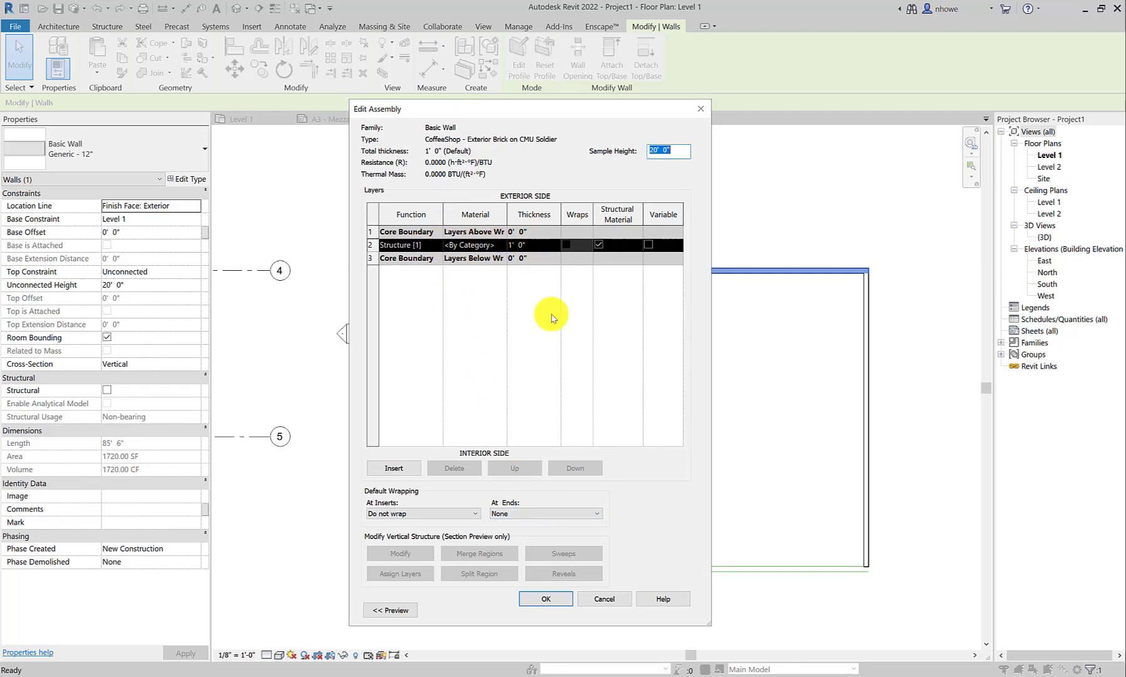
click(548, 600)
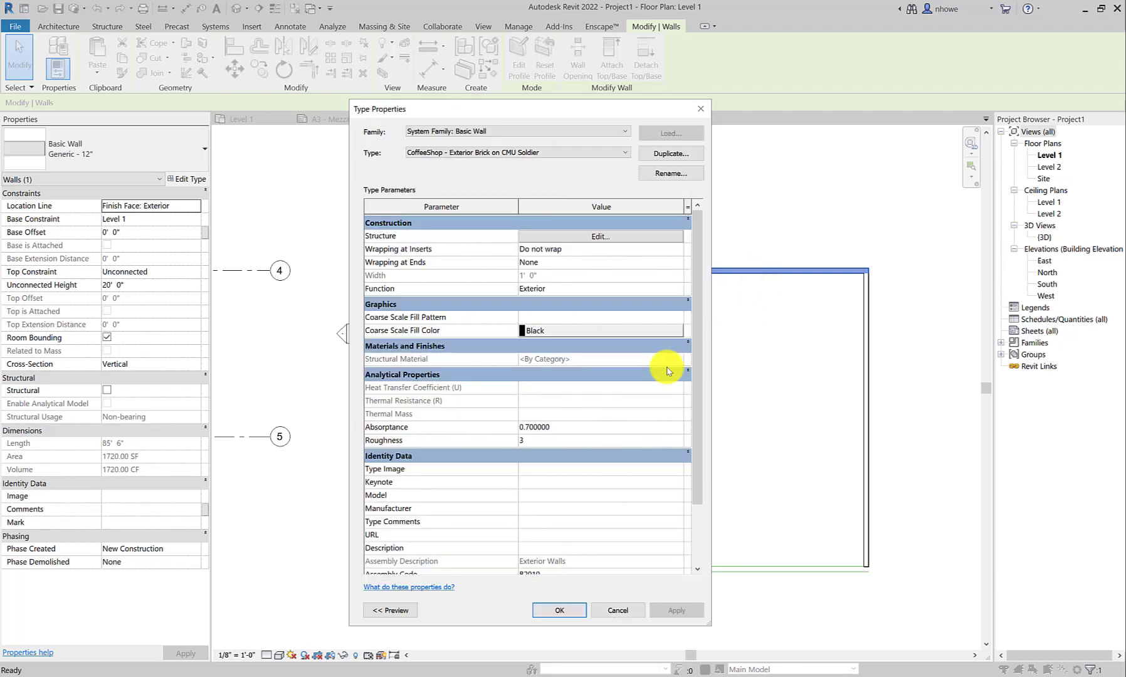
click(574, 607)
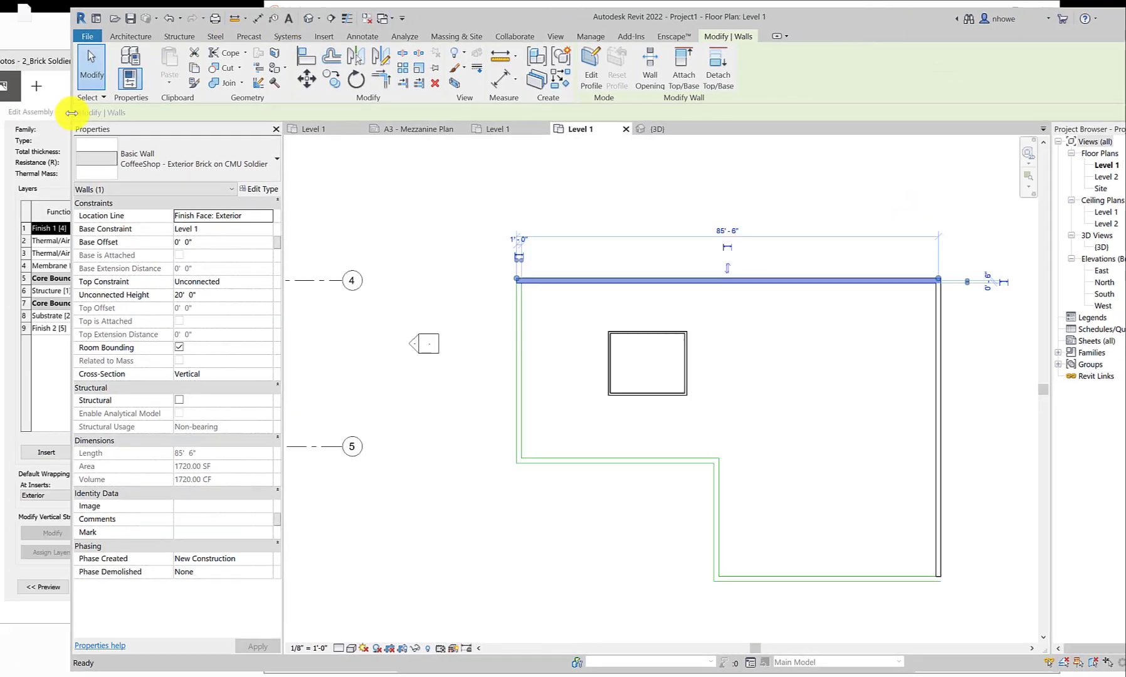
Arrange the Revit window beside the Brick Soldier Wall reference image so its layer table can be read alongside the model
drag(71, 113, 208, 111)
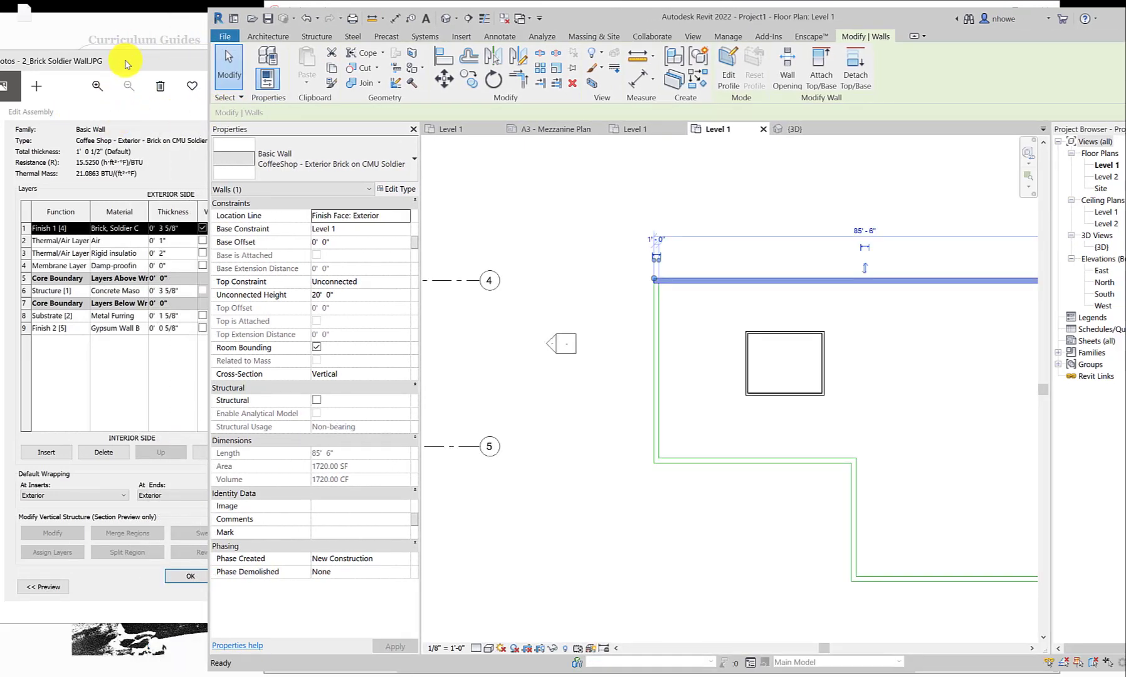
drag(126, 62, 125, 14)
click(570, 24)
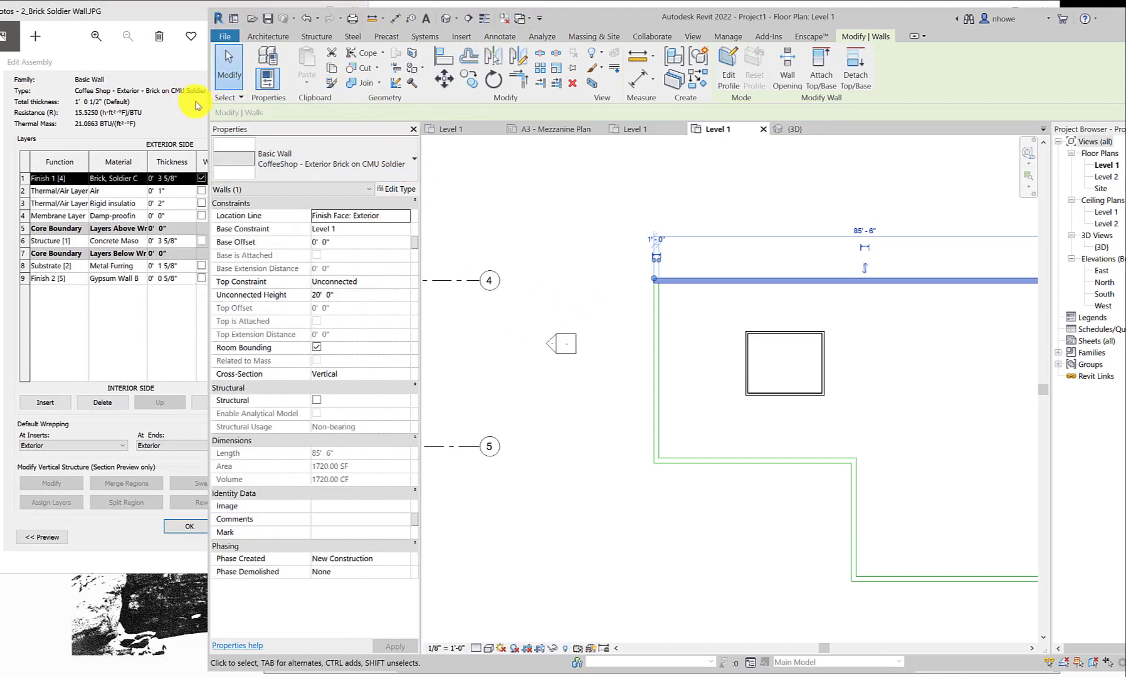
drag(209, 101, 251, 100)
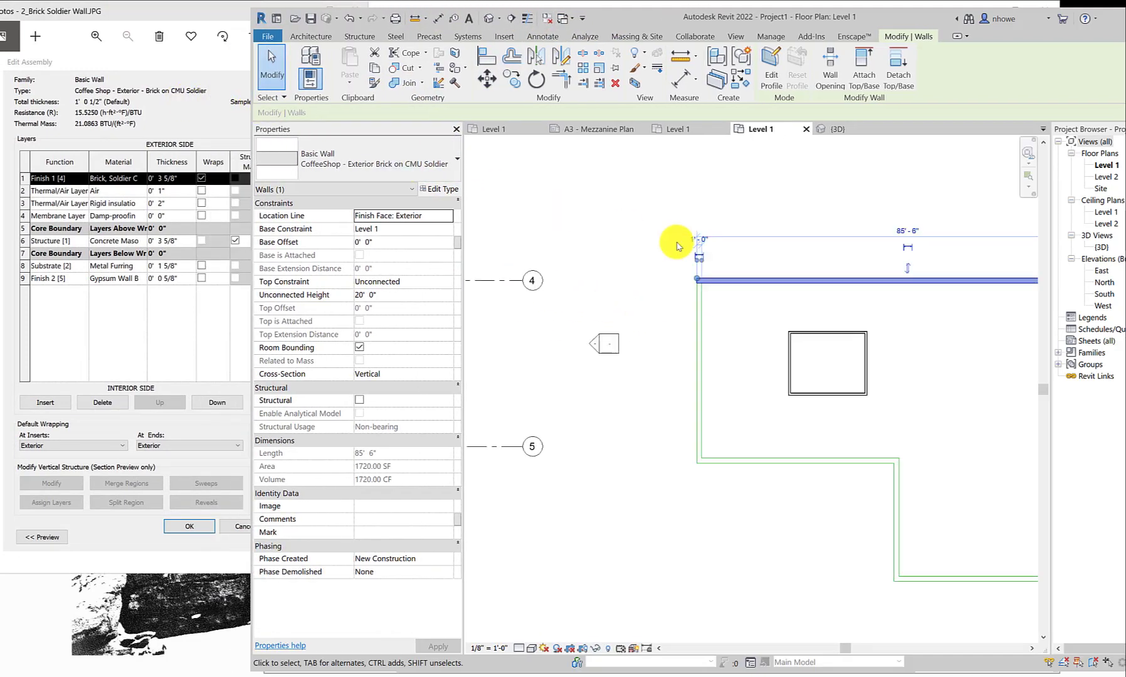
Edit the CoffeeShop wall type's structure and assign the Concrete Masonry Units material to the Structure [1] layer
click(444, 189)
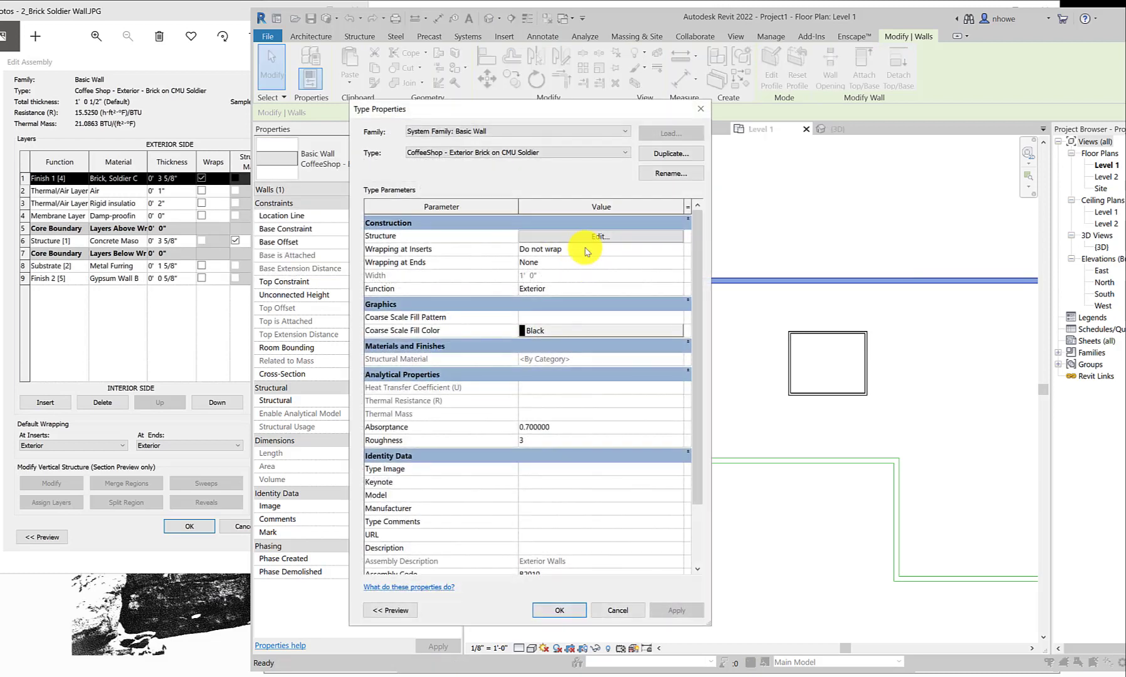
click(549, 238)
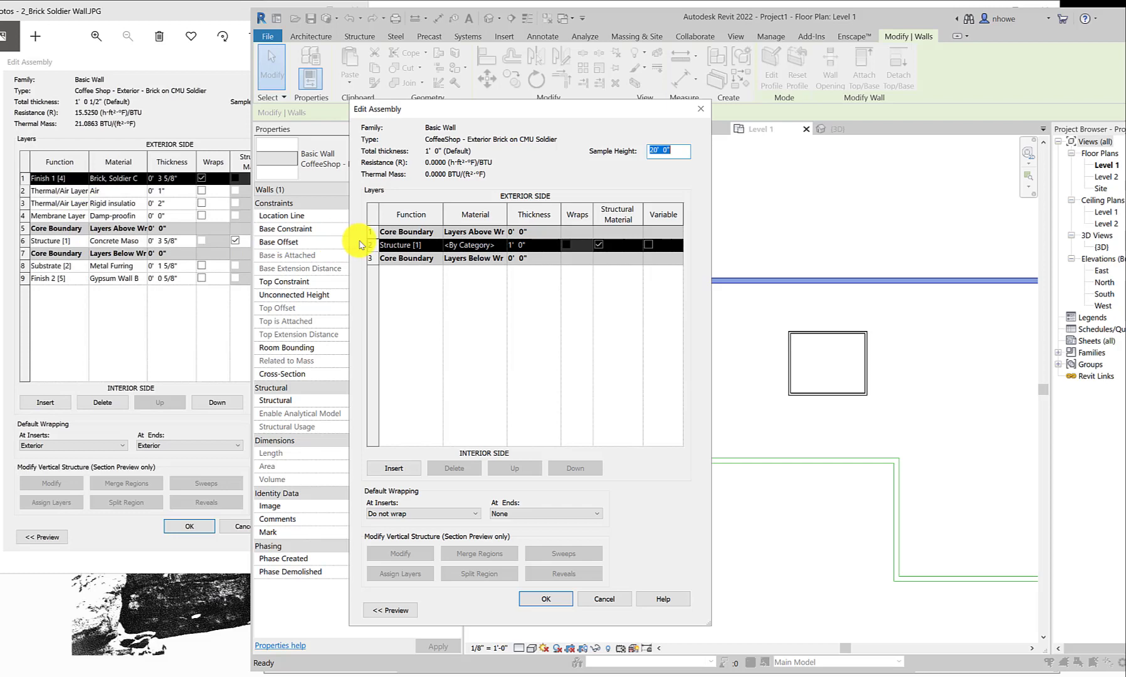
click(515, 245)
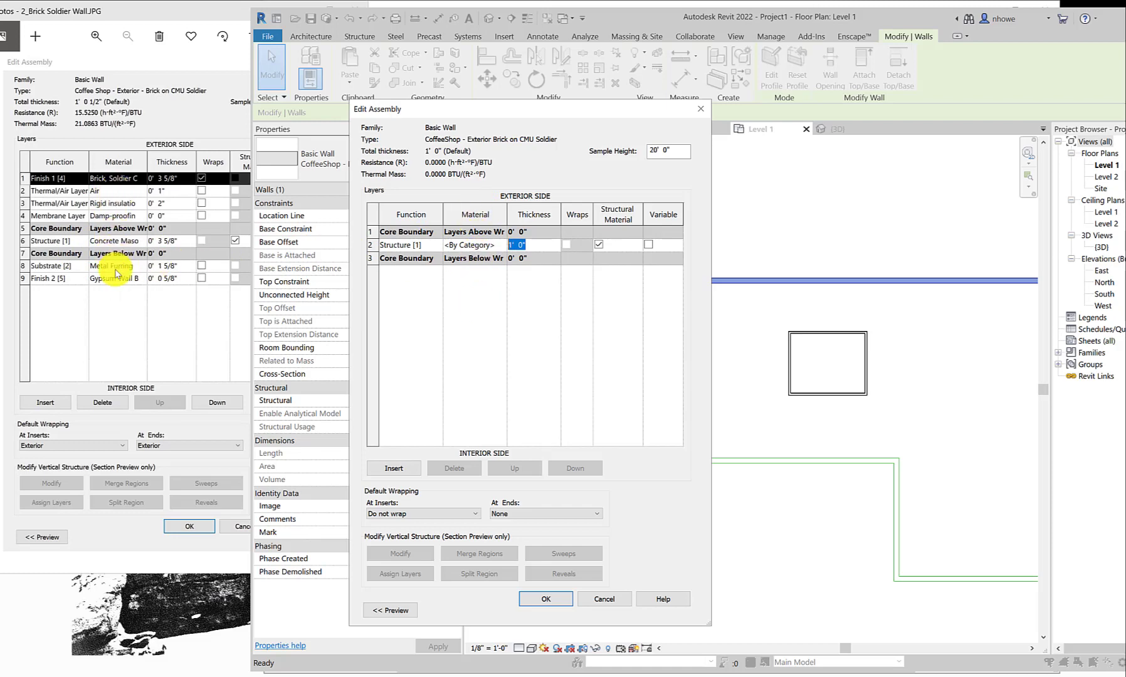
click(497, 246)
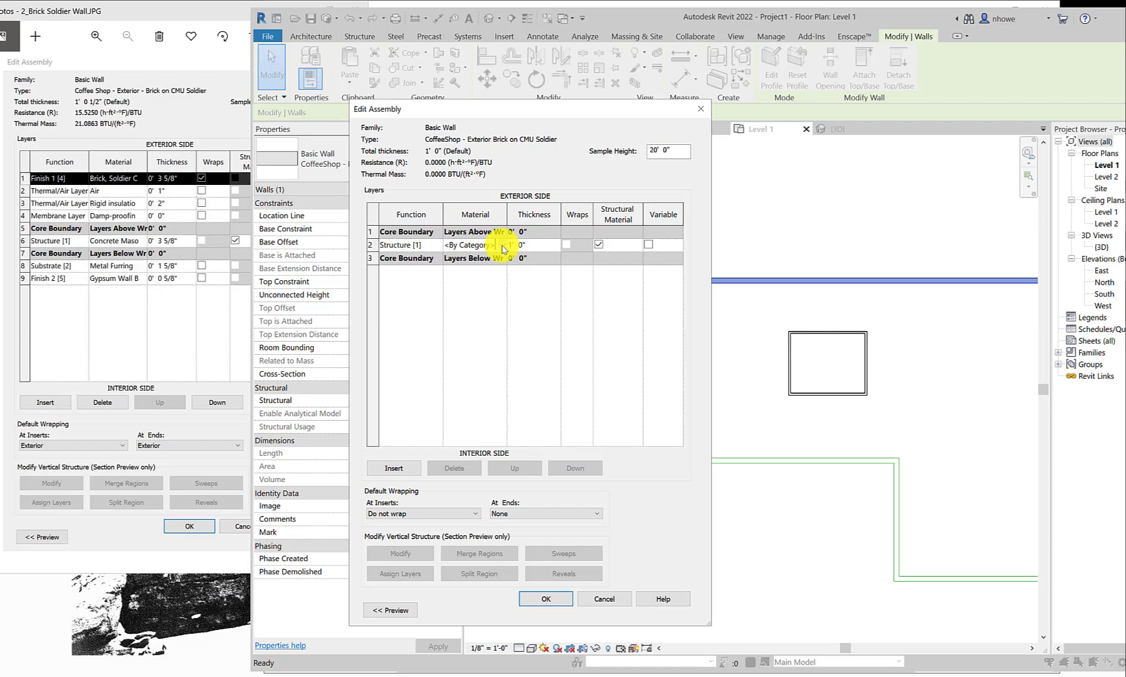
click(500, 245)
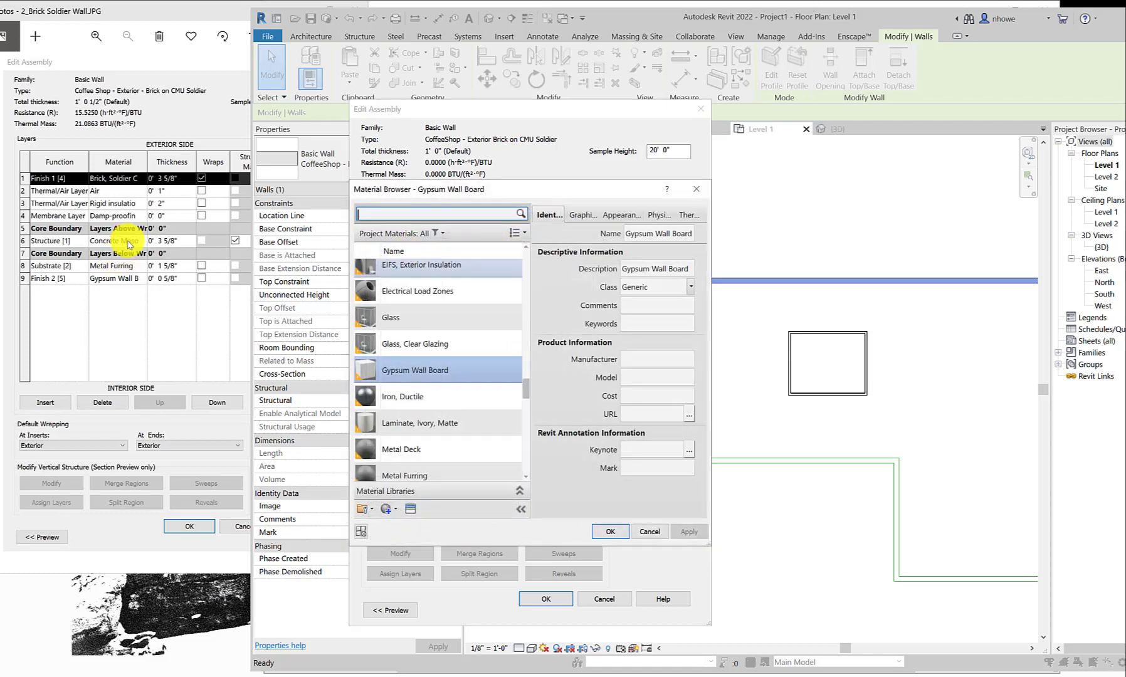
click(391, 214)
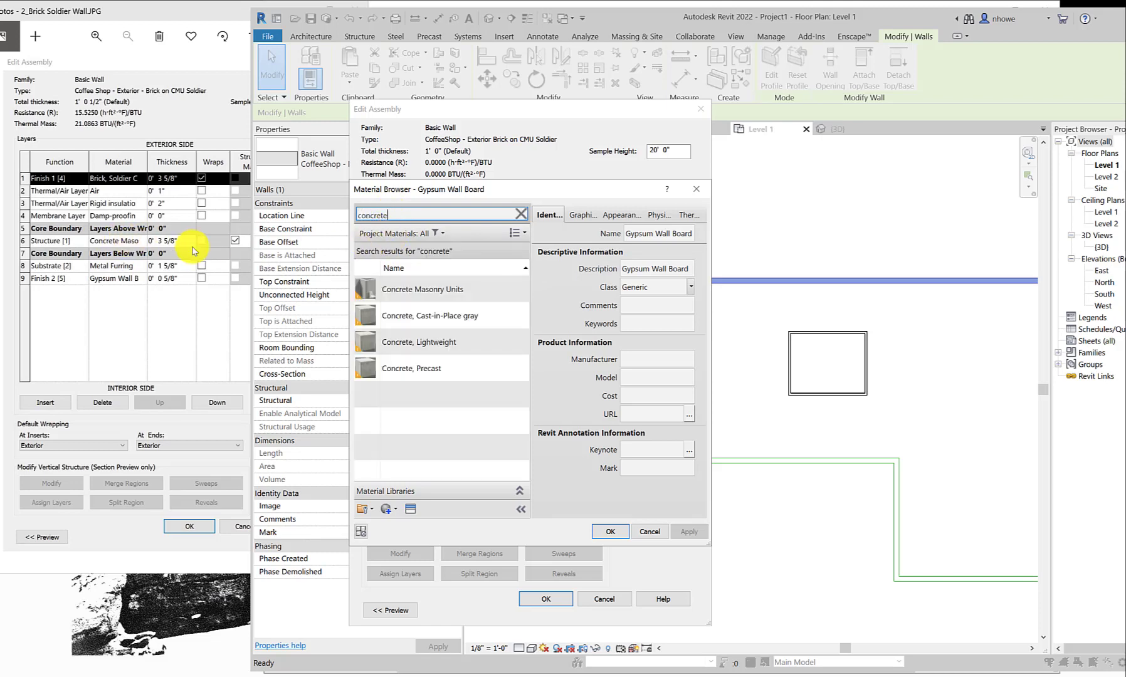
click(449, 292)
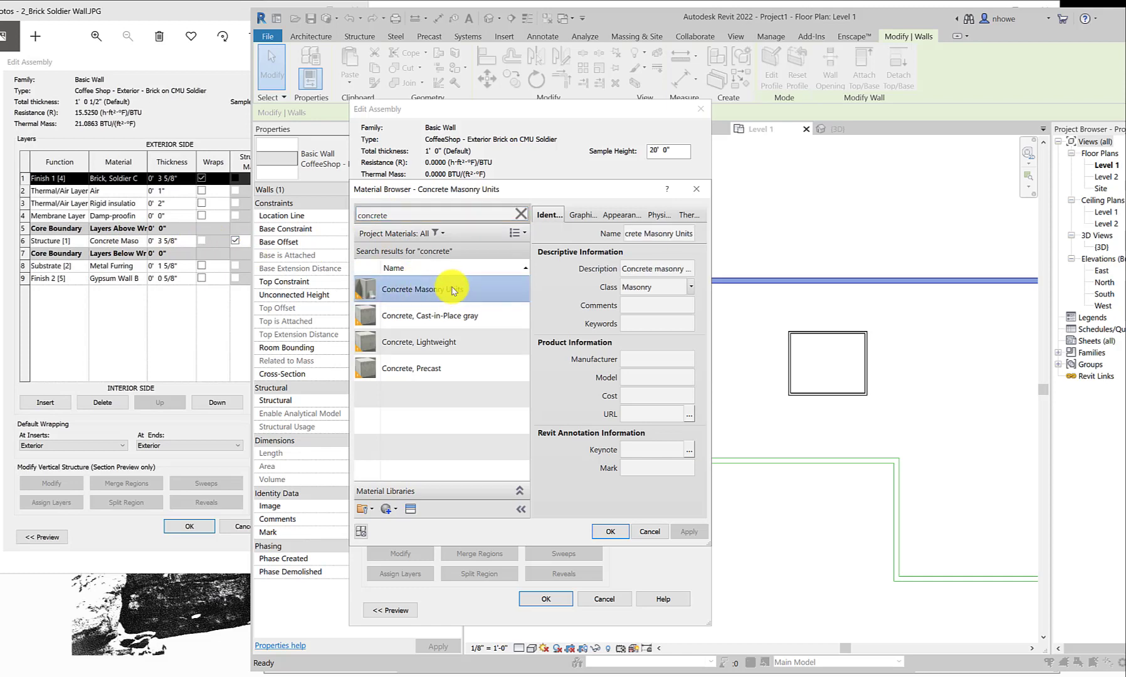
click(609, 533)
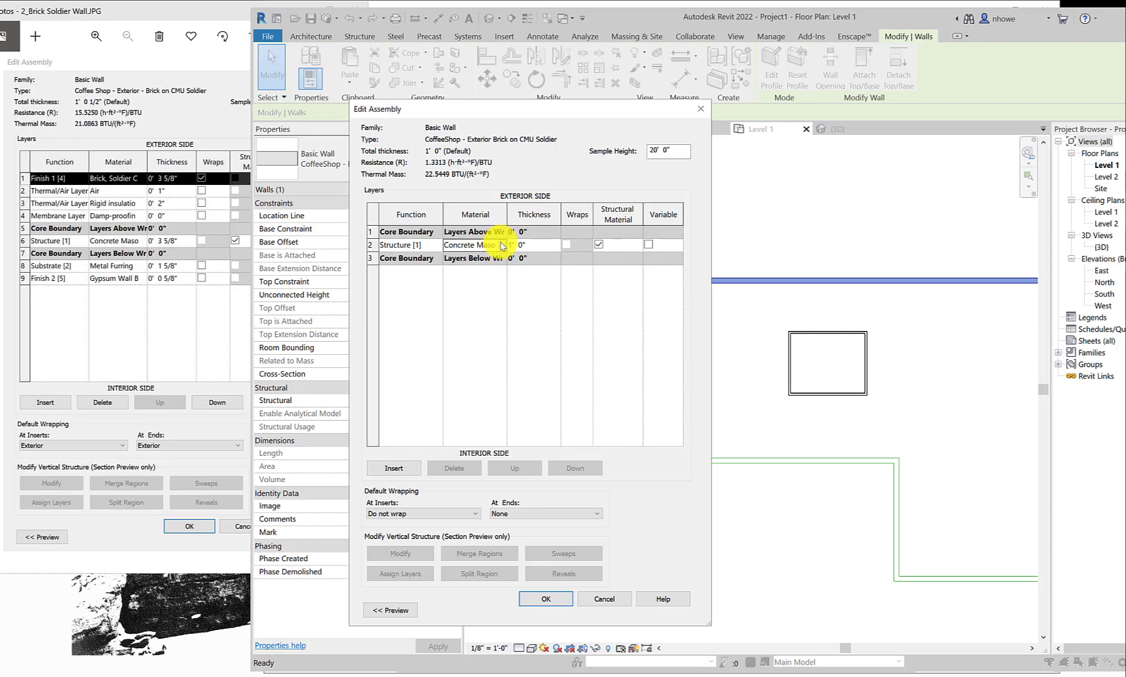
Review the appearance settings of the Concrete Masonry Units material, including its masonry image, without changing them
click(503, 245)
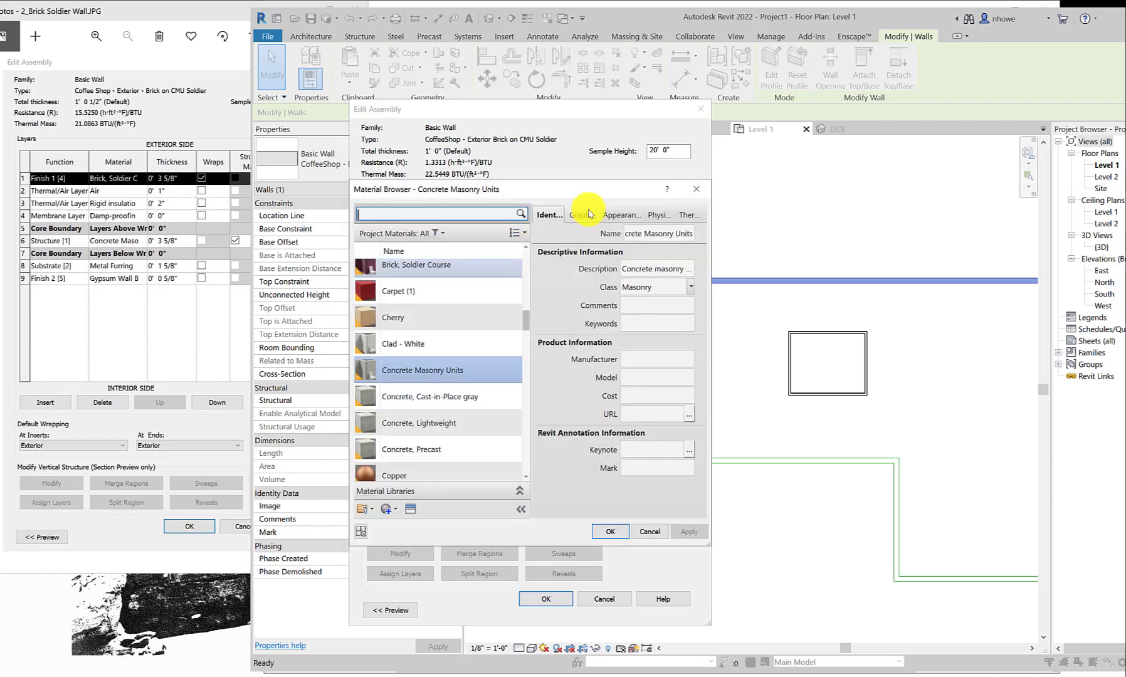
click(619, 217)
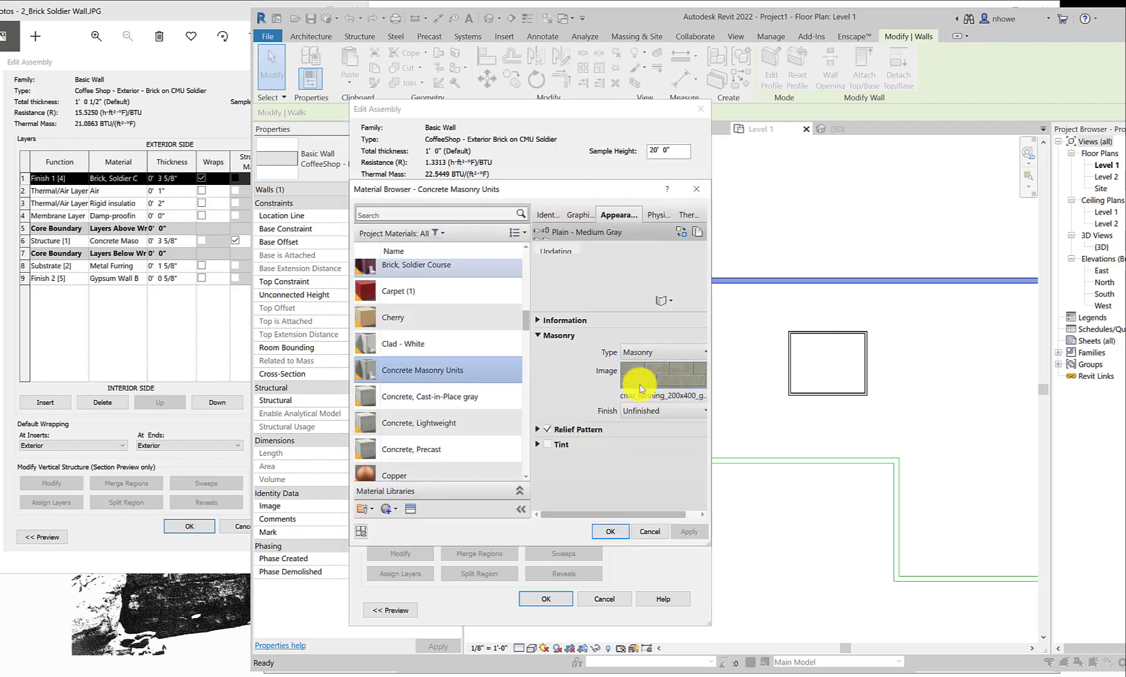
mouse_move(652, 384)
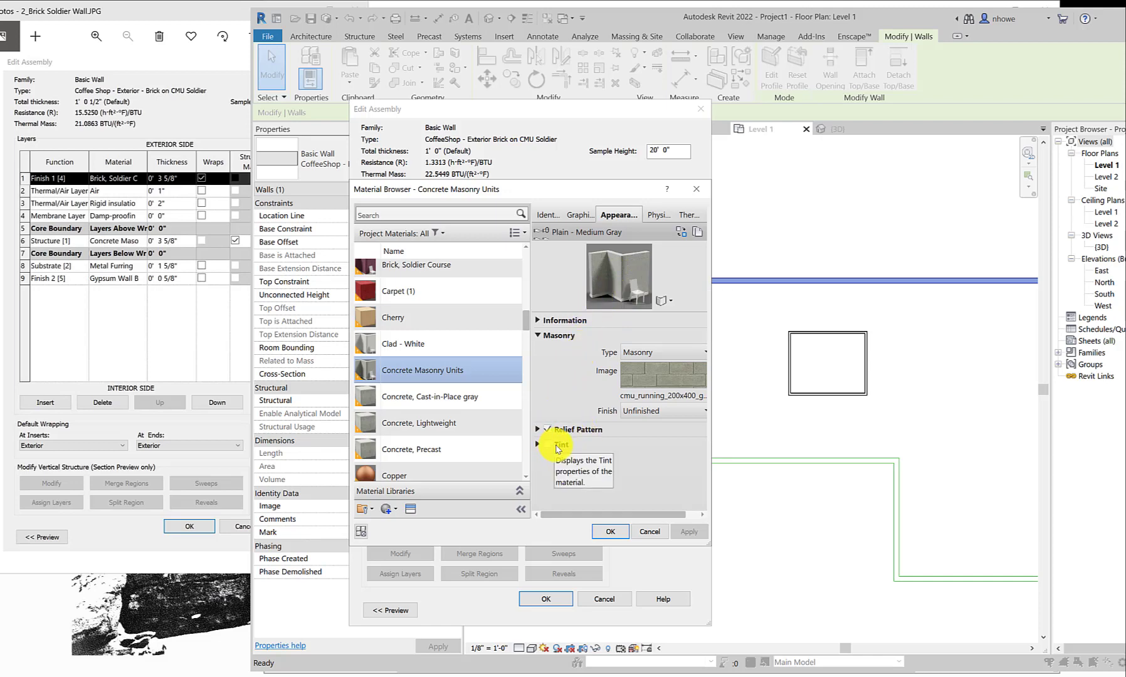
click(649, 534)
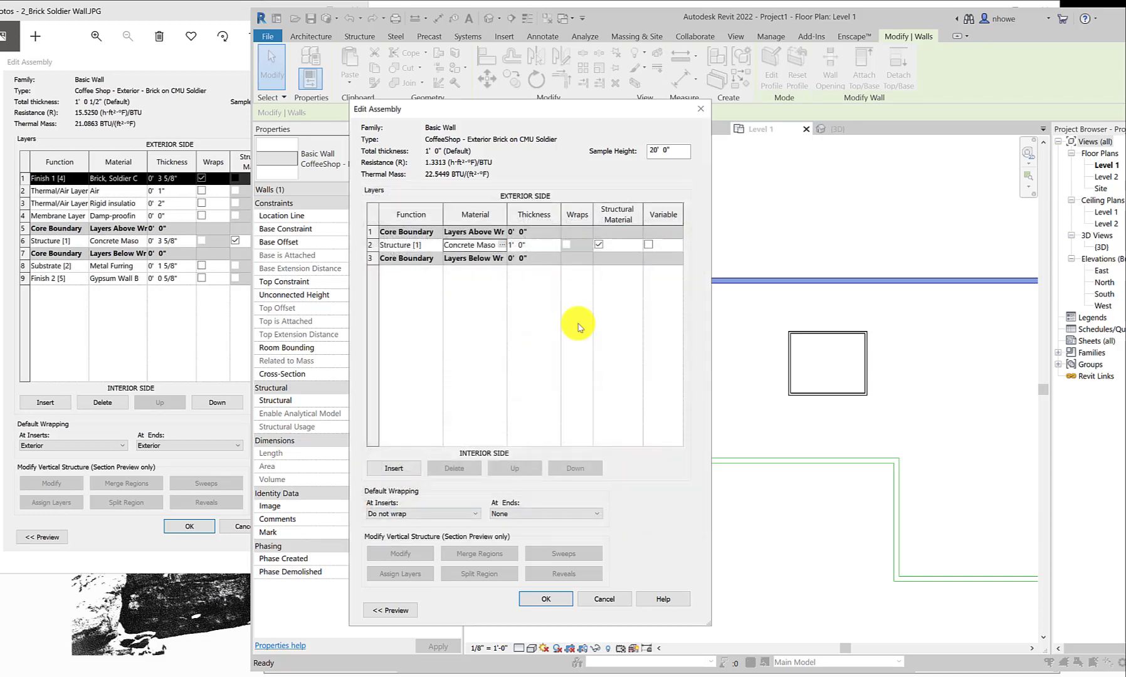
Set the thickness of the concrete masonry structure layer to 3 5/8"
click(517, 246)
click(518, 245)
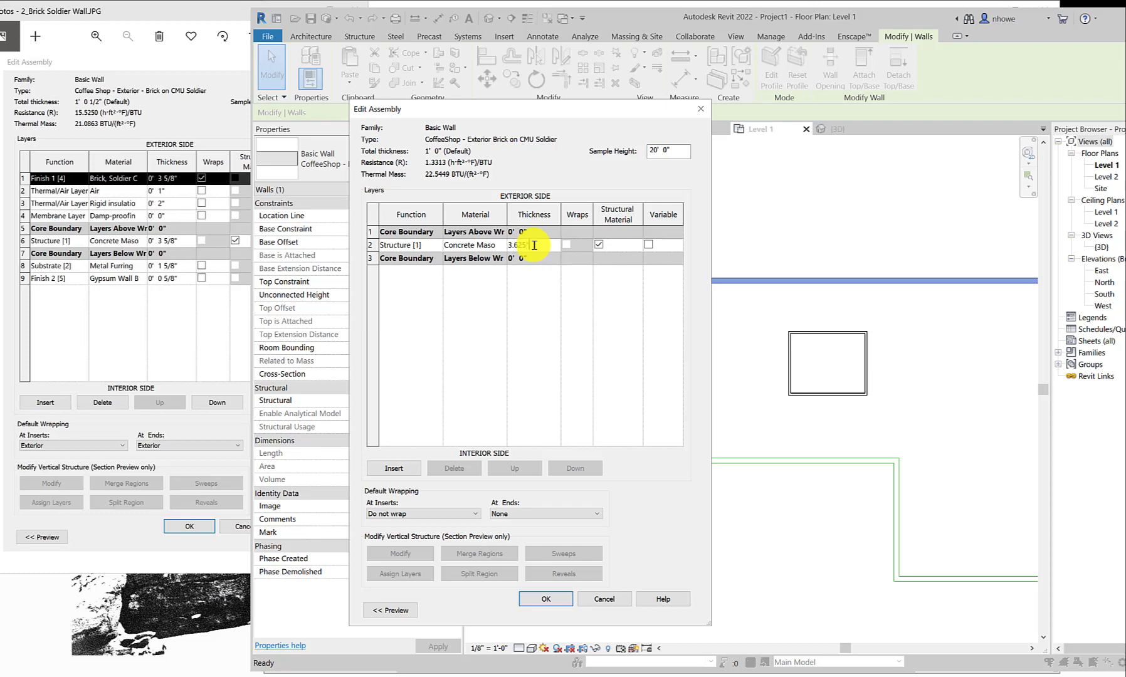
key(Tab)
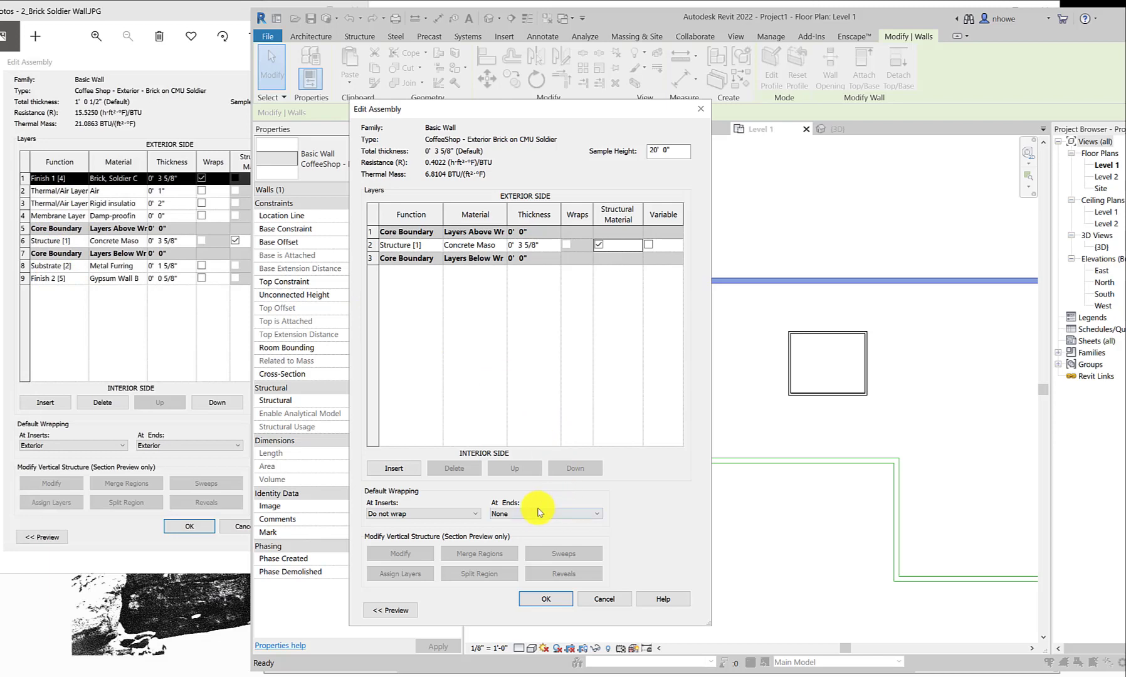
Insert a new layer on the exterior side of the core boundary and set its function to Membrane Layer
click(395, 469)
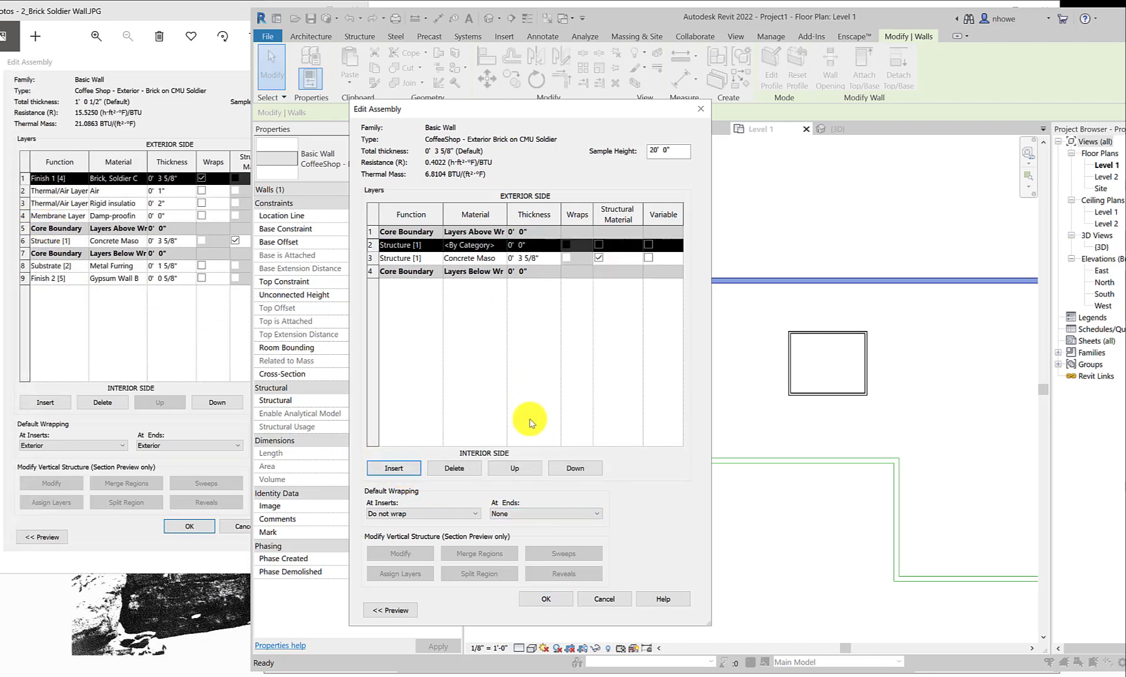
click(514, 468)
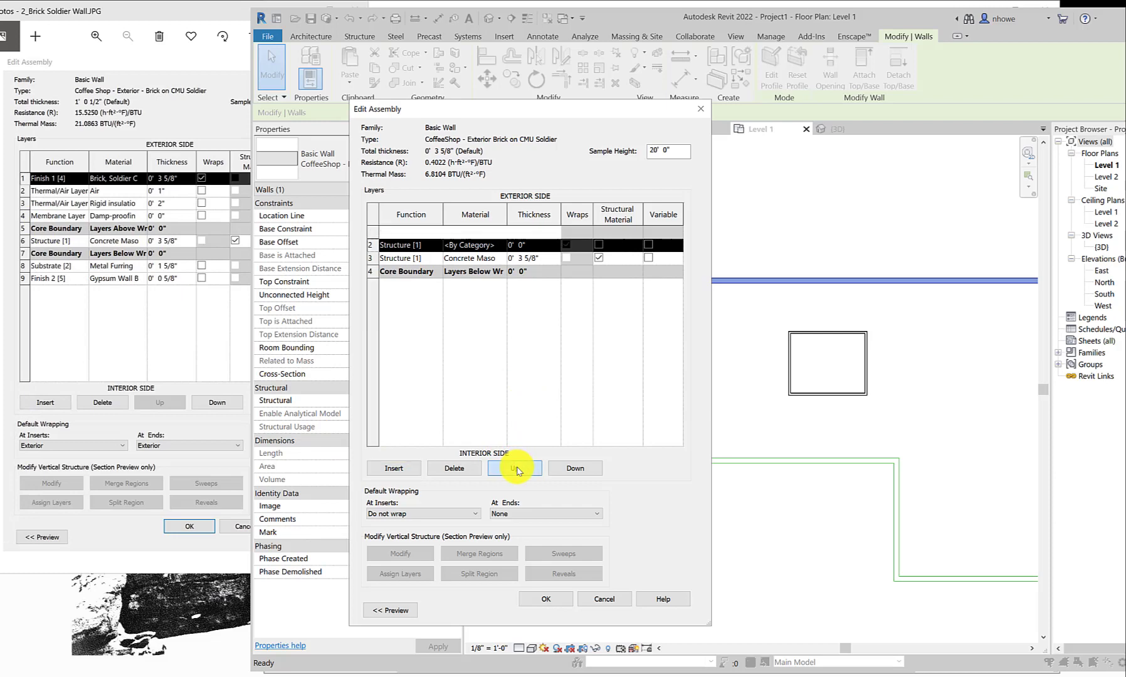
click(427, 236)
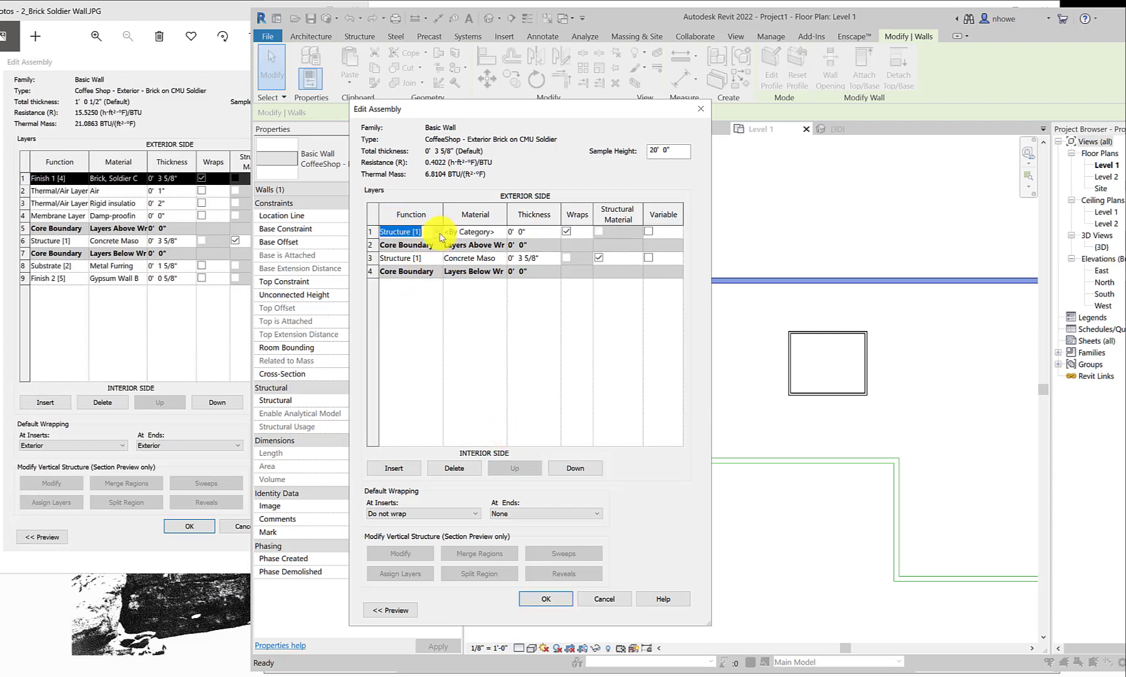
click(429, 234)
scroll(439, 254, down, 1)
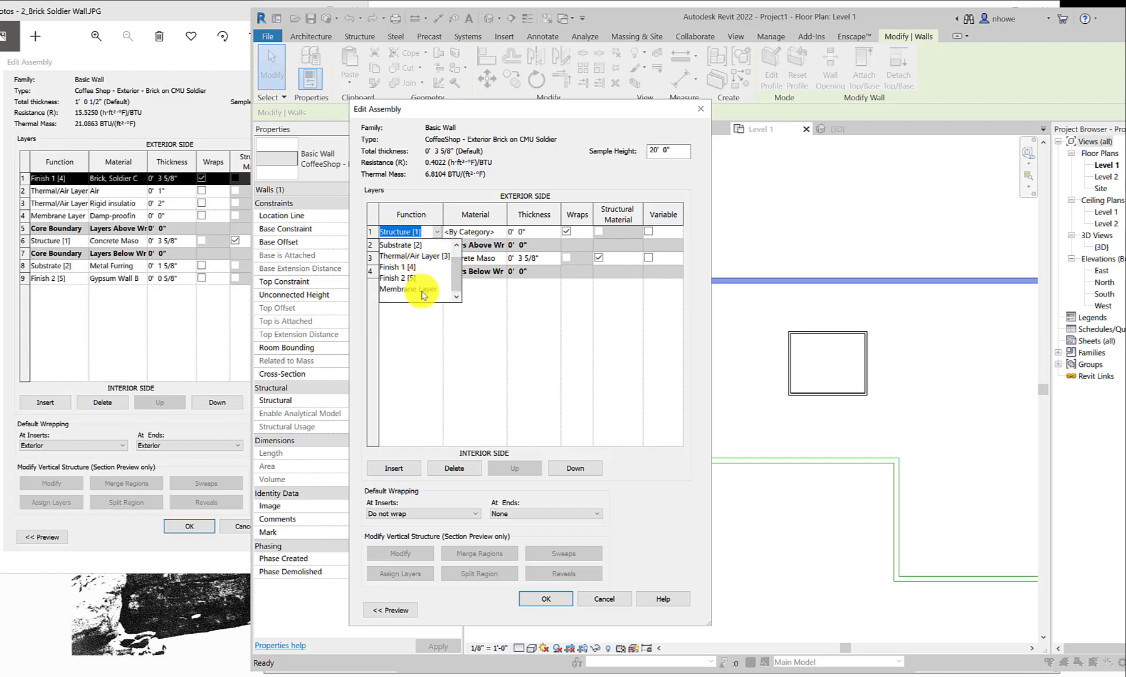
click(423, 291)
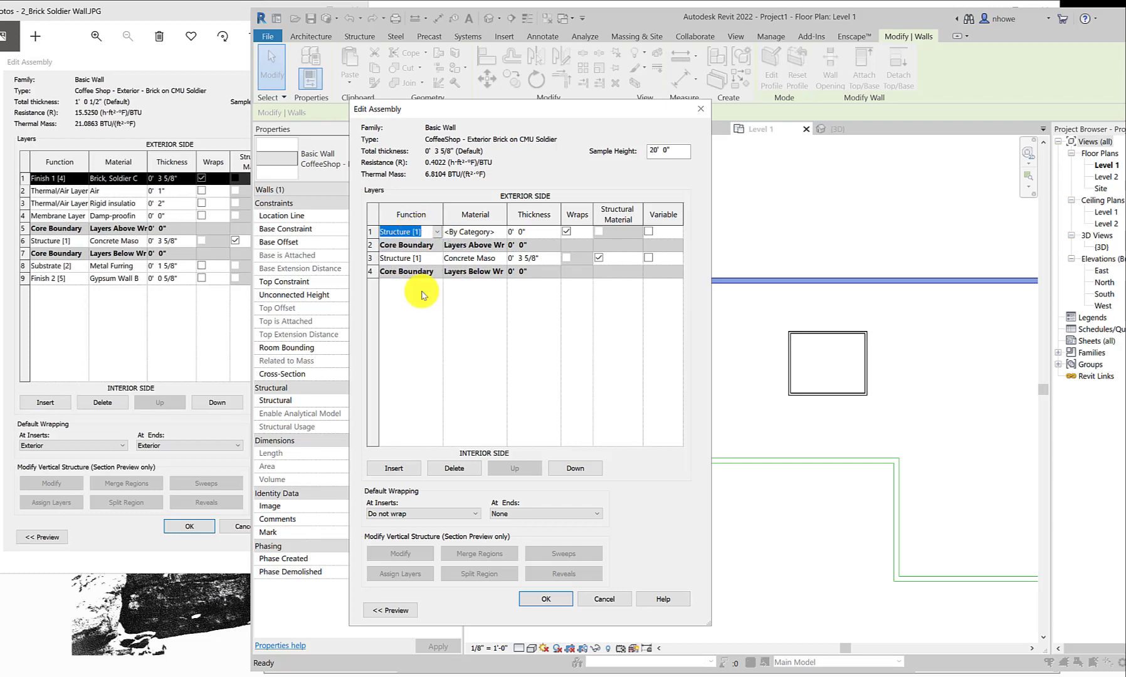
click(437, 232)
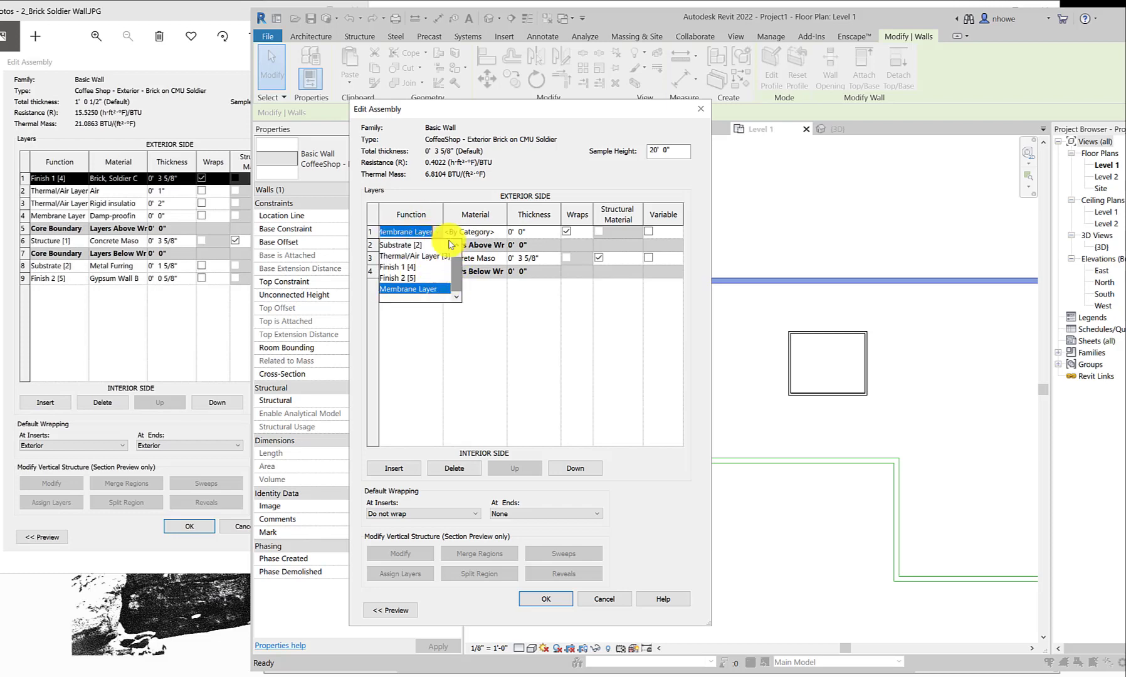
click(437, 288)
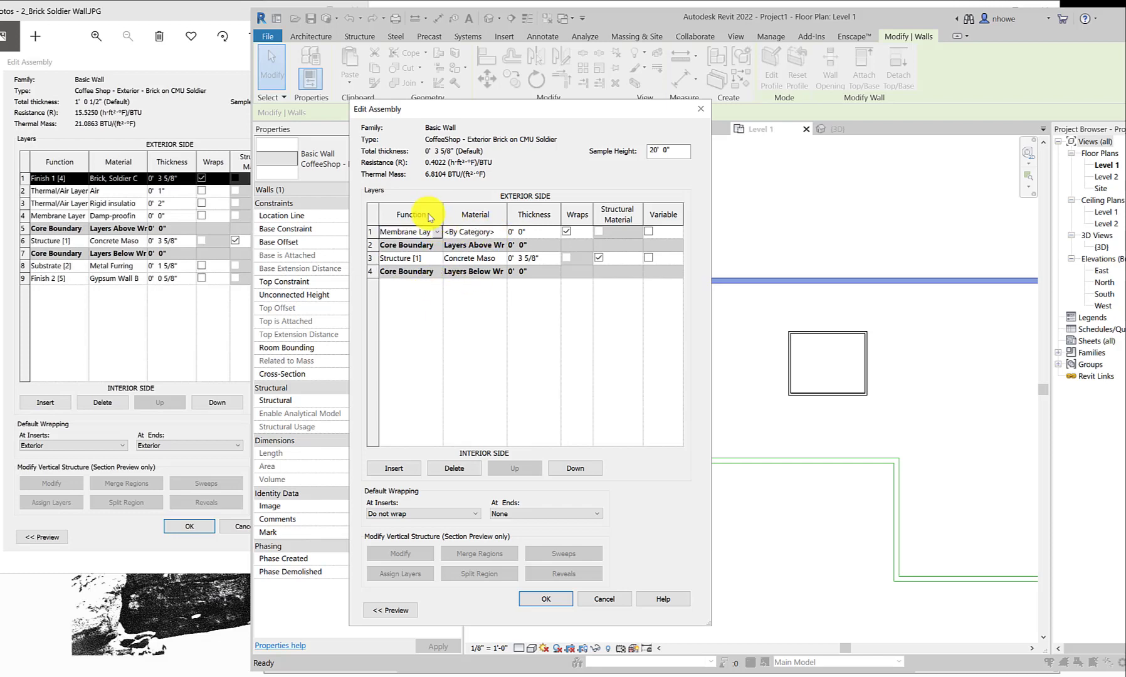
Assign the Damp-proofing material to the membrane layer
click(499, 234)
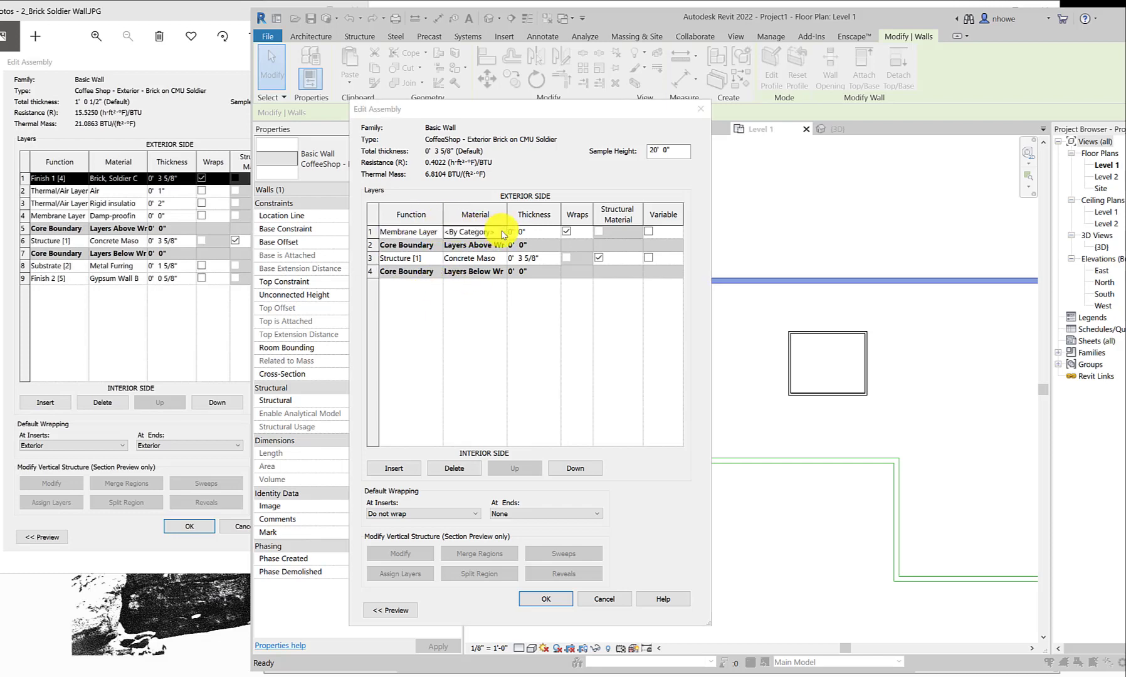
click(504, 234)
text(damp)
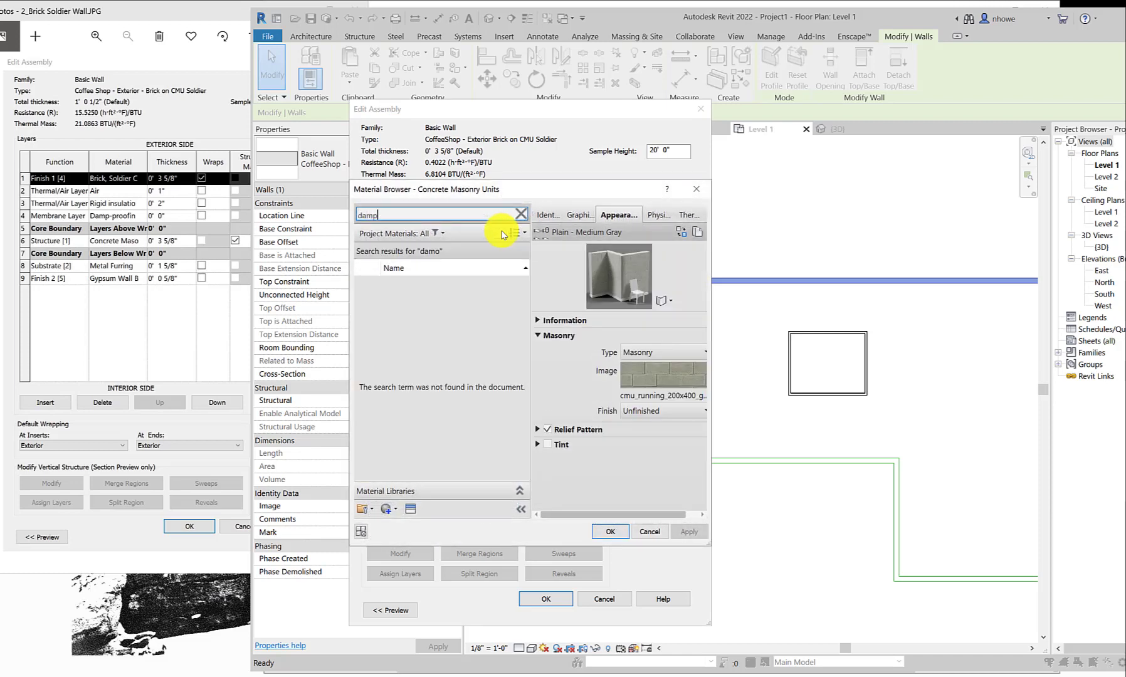
click(612, 531)
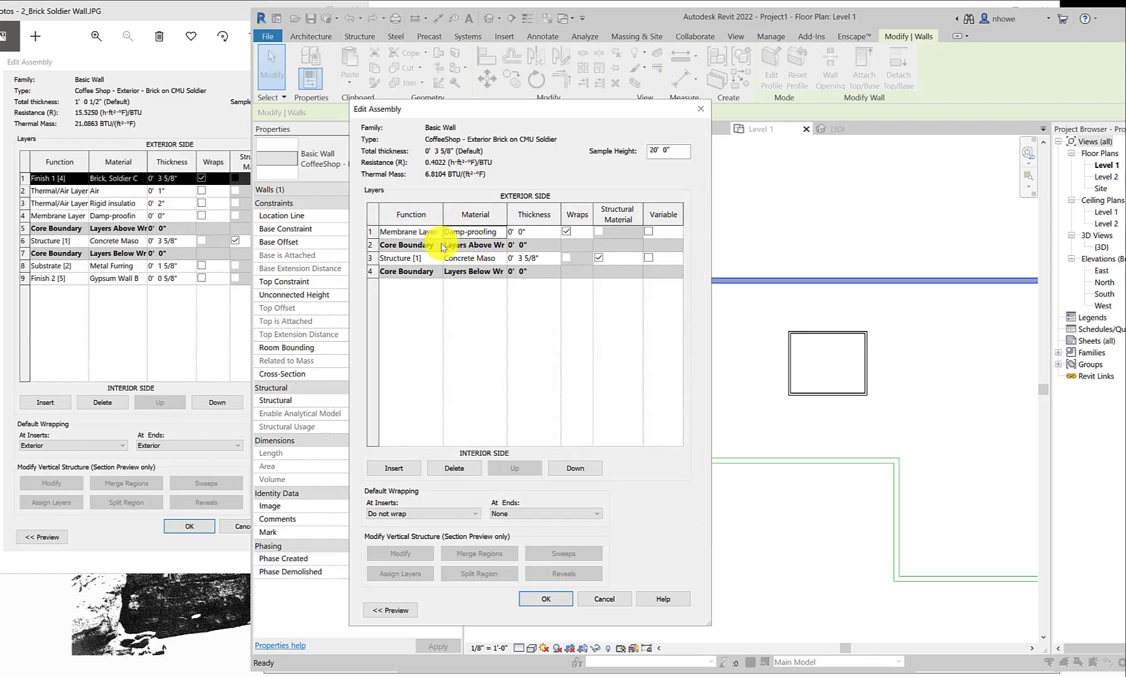
Insert three more layers on the exterior side of the membrane layer
click(404, 471)
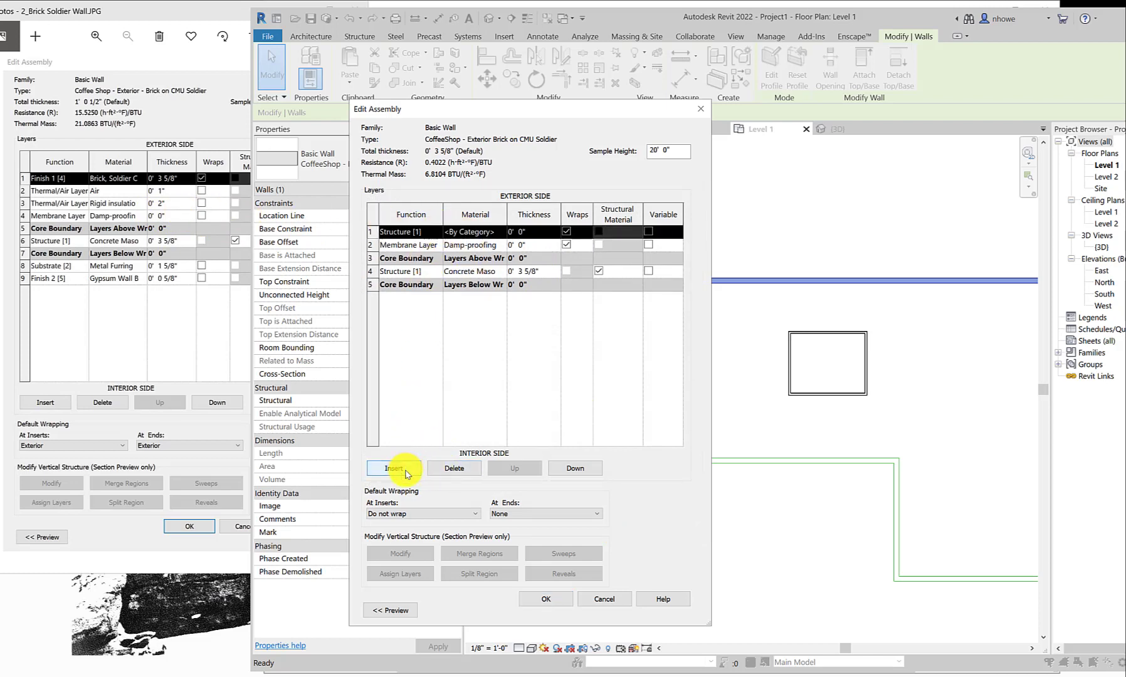
click(406, 472)
click(407, 474)
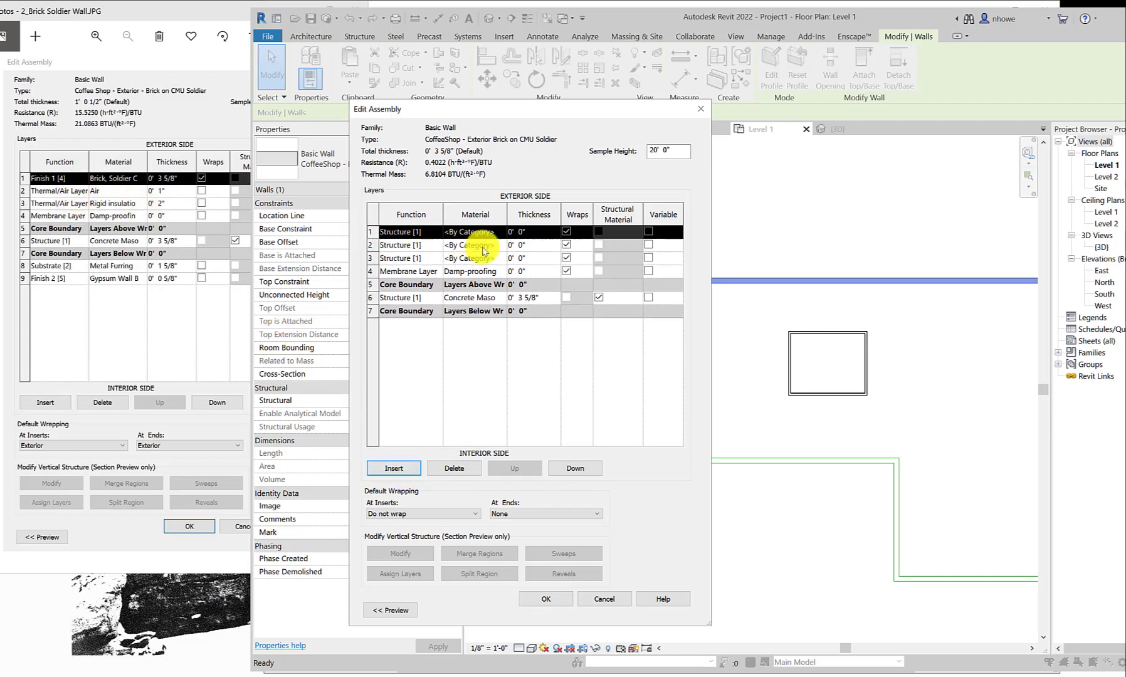
Set the outermost layer's function to Finish 1 [4] and the two layers behind it to Thermal/Air Layer [3]
click(437, 261)
click(437, 261)
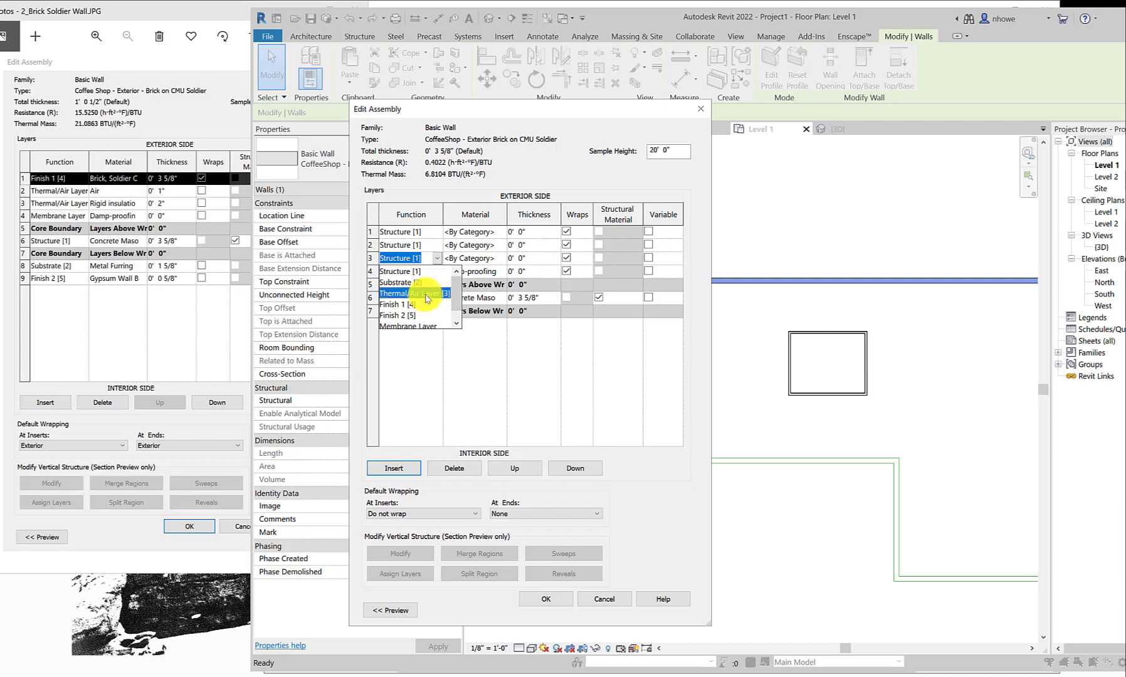
click(433, 295)
click(437, 247)
click(437, 247)
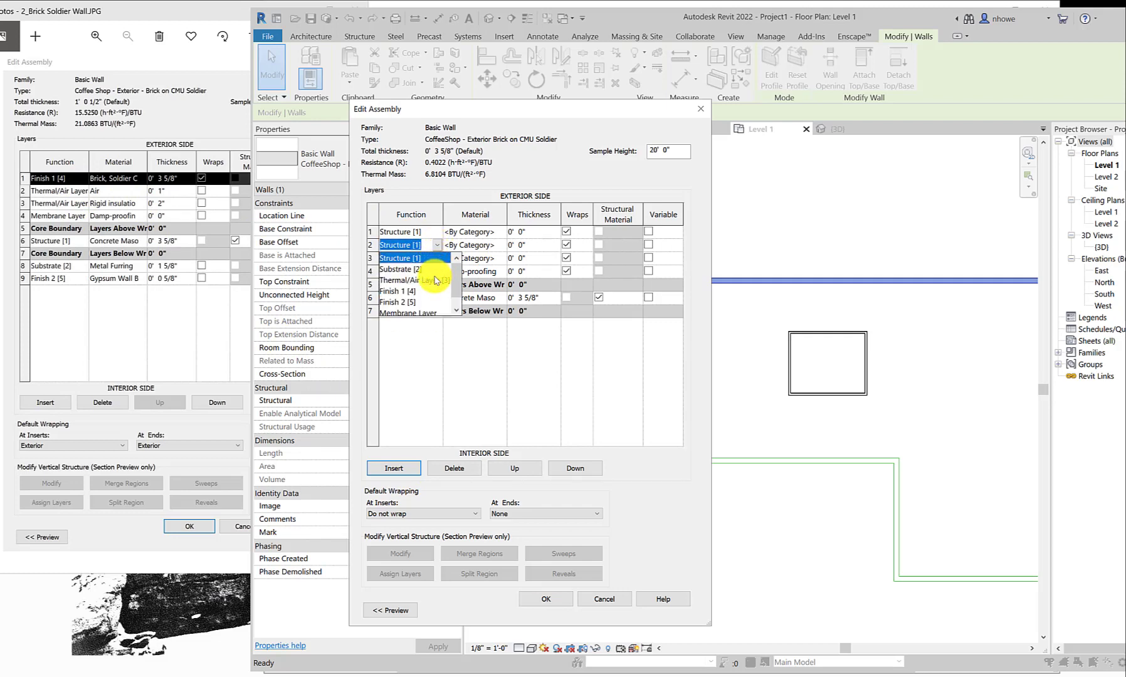
click(433, 282)
click(438, 234)
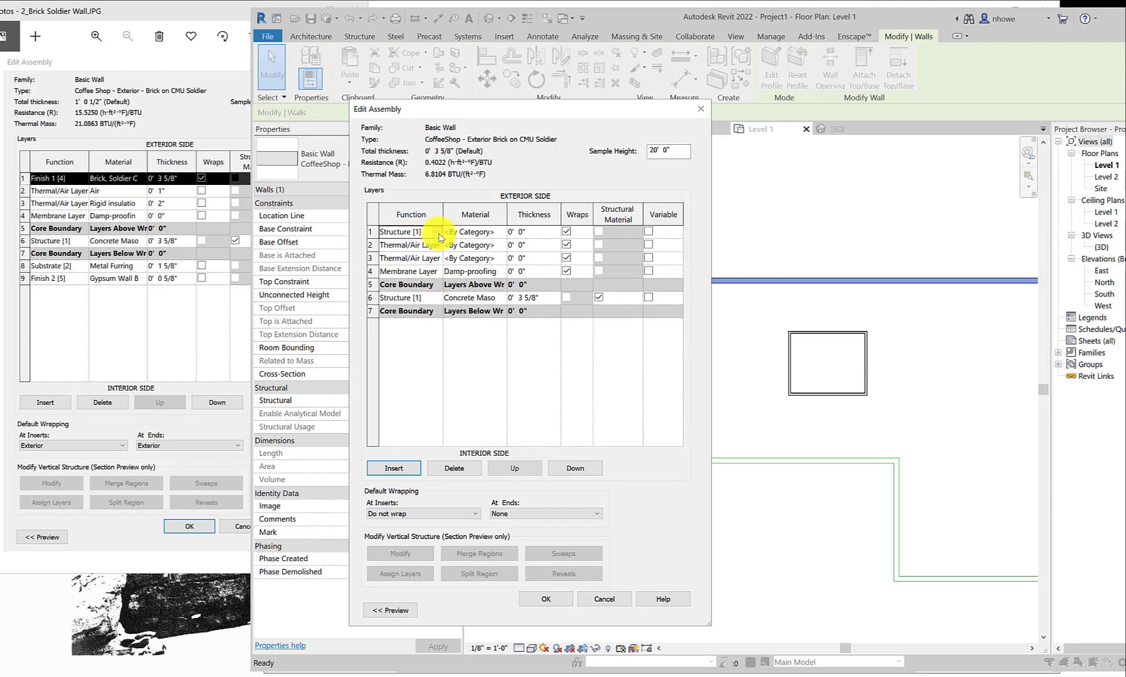
click(437, 232)
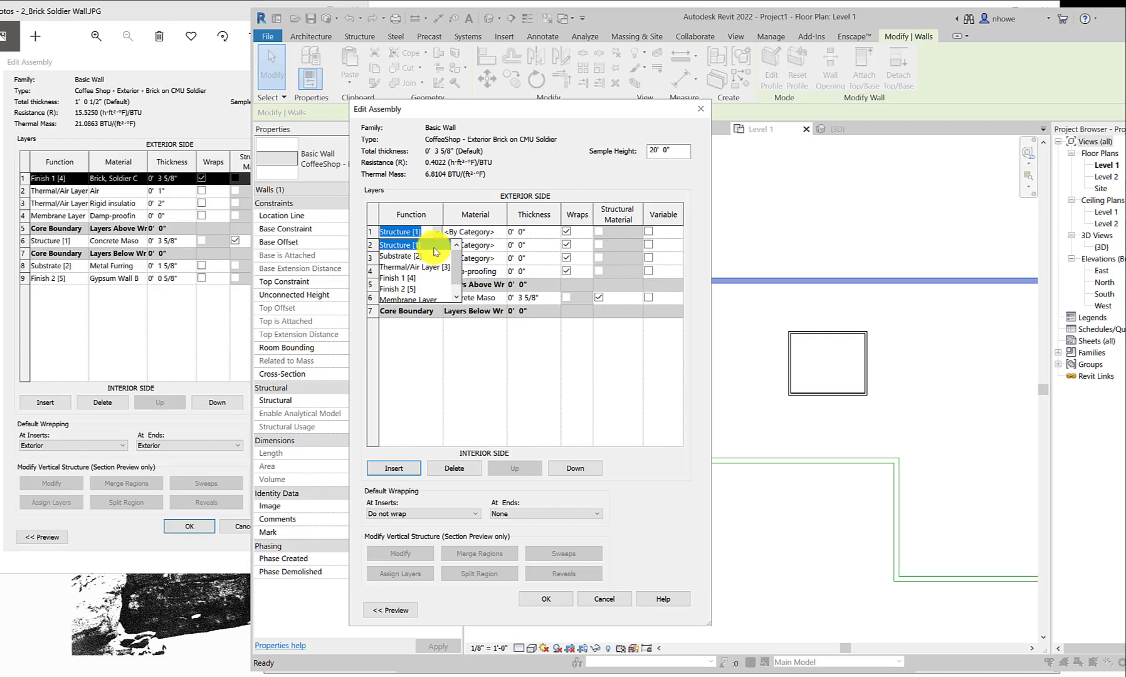
click(404, 278)
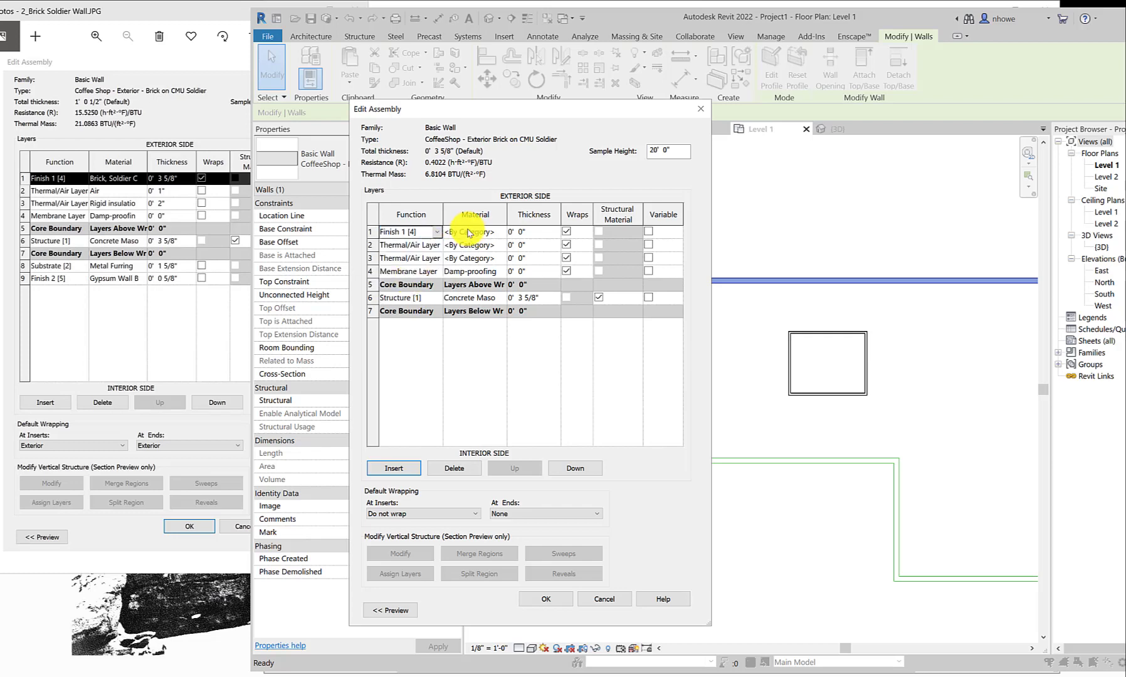
Assign the Rigid insulation material to the thermal/air layer next to the membrane and check the material's graphics settings
click(500, 252)
click(502, 252)
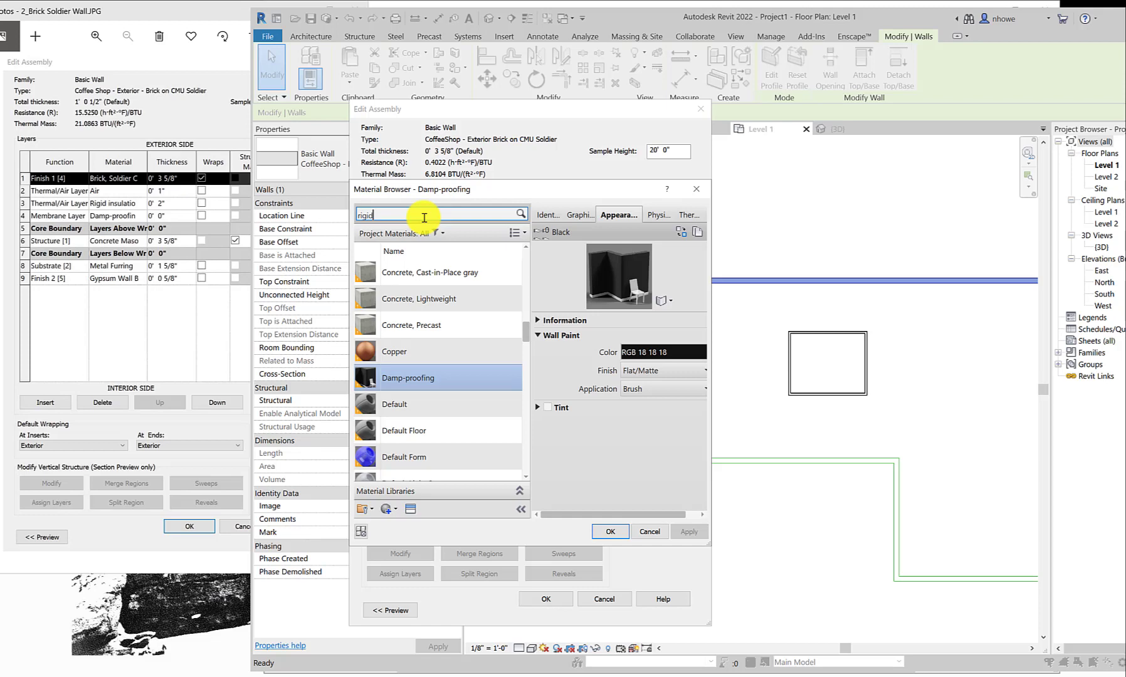
click(405, 316)
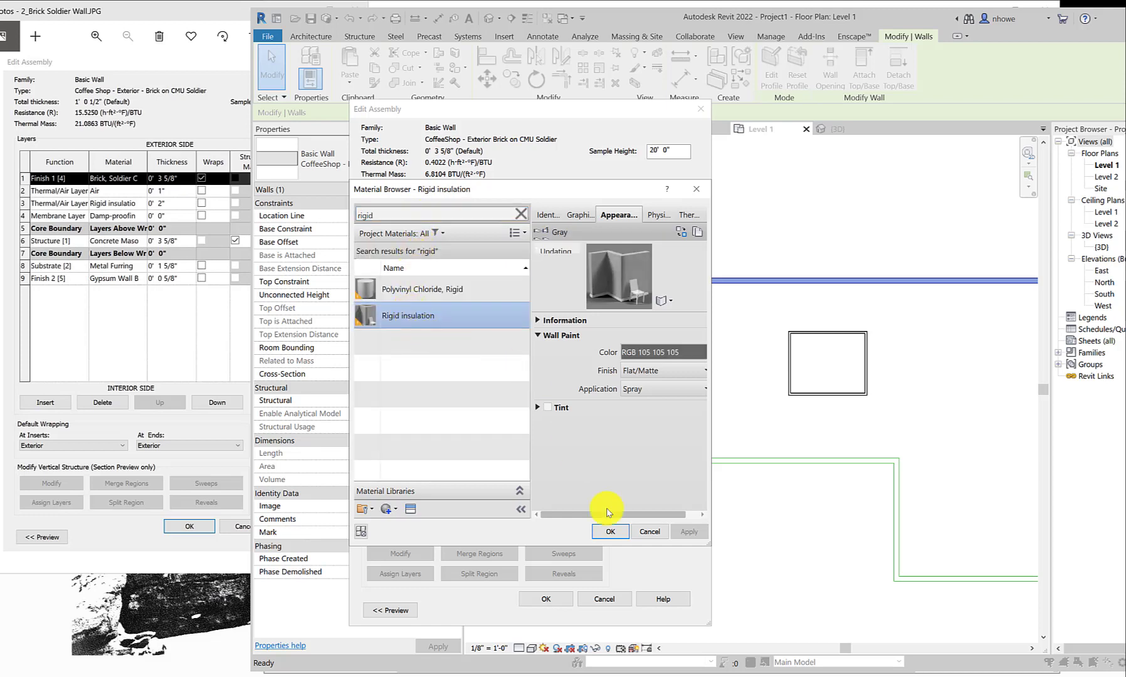
click(609, 530)
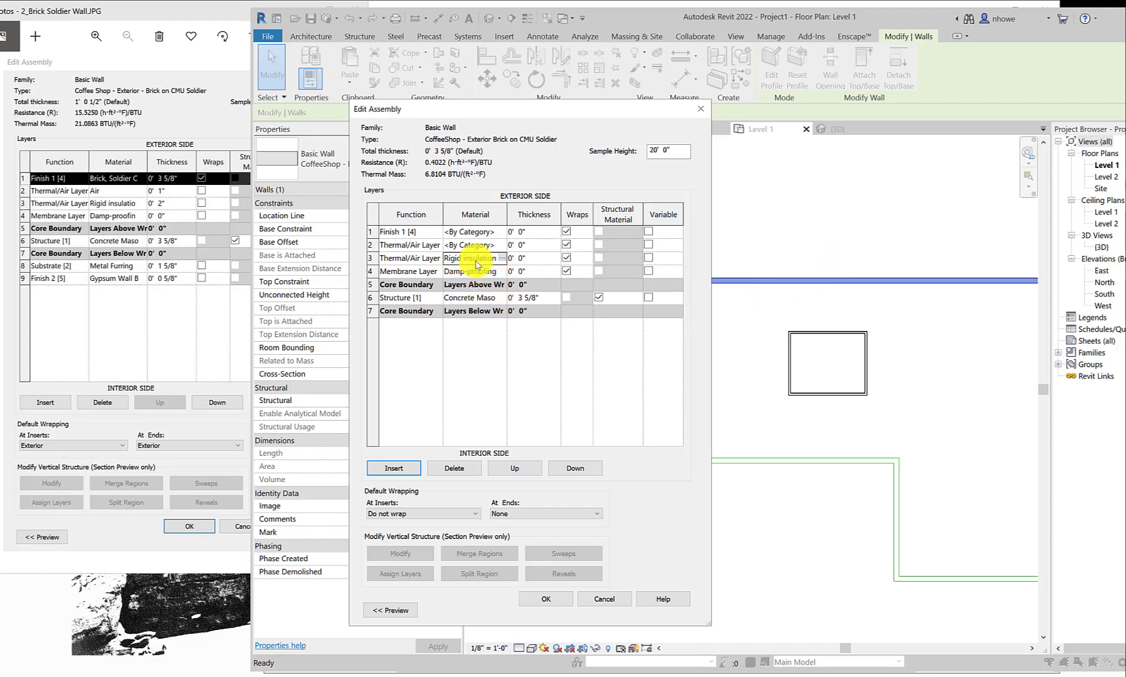
click(502, 258)
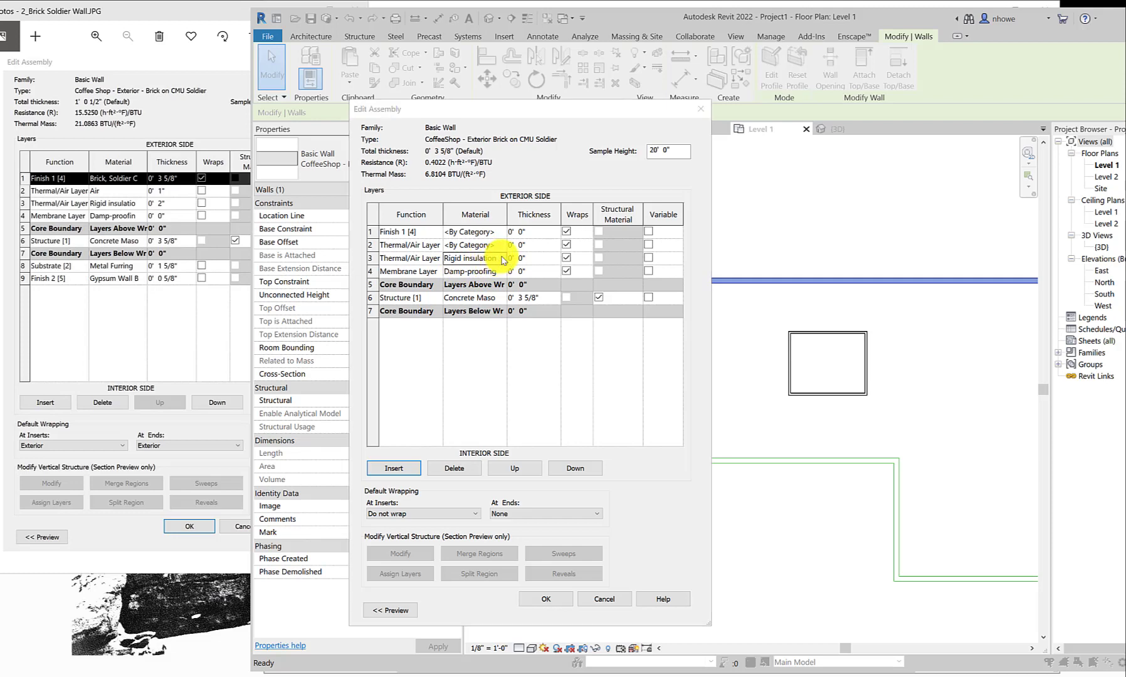
click(578, 215)
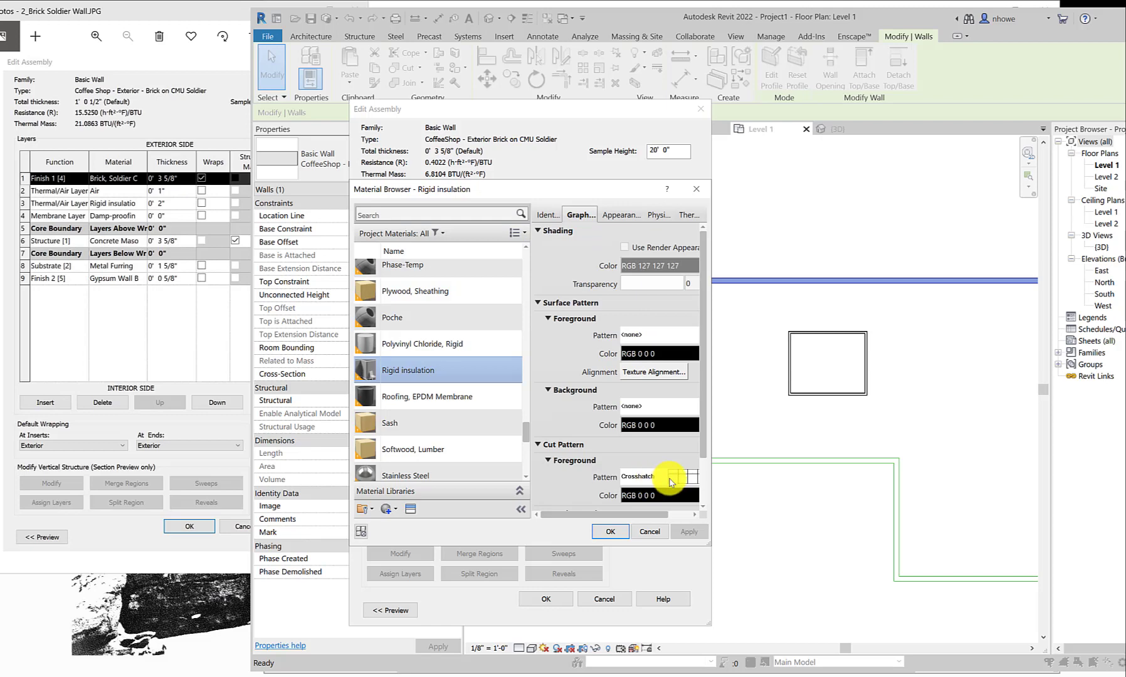
click(610, 531)
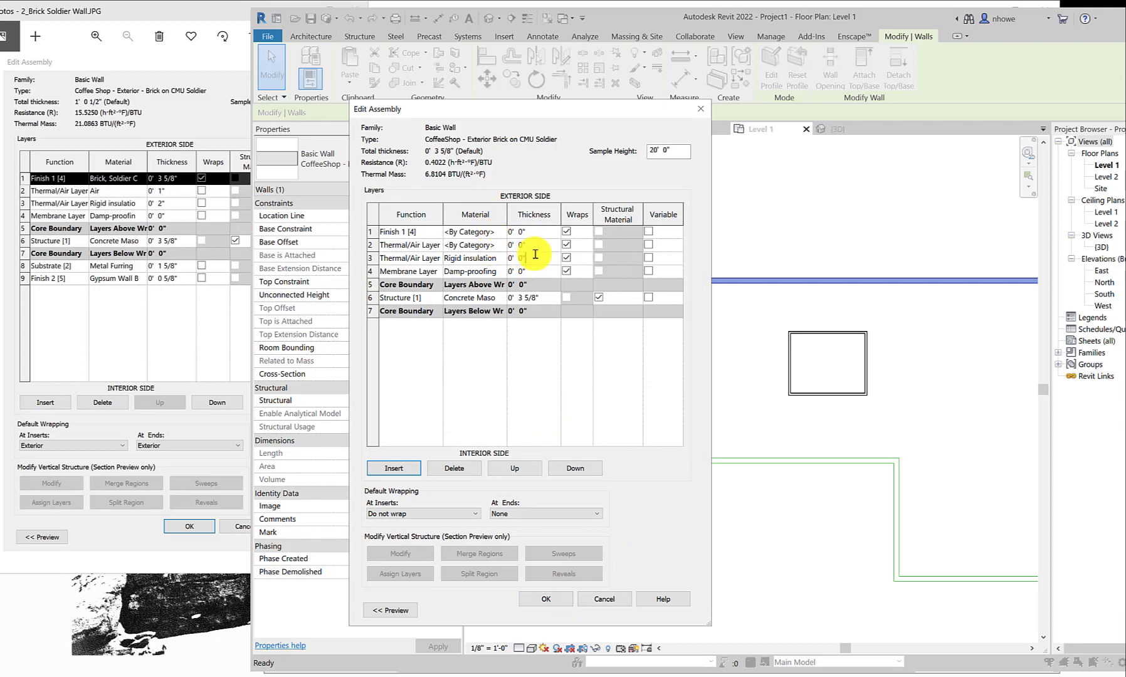
Set the rigid insulation layer's thickness to 2" and the outer thermal/air layer's thickness to 1"
click(513, 259)
text(2)
key(Tab)
click(534, 247)
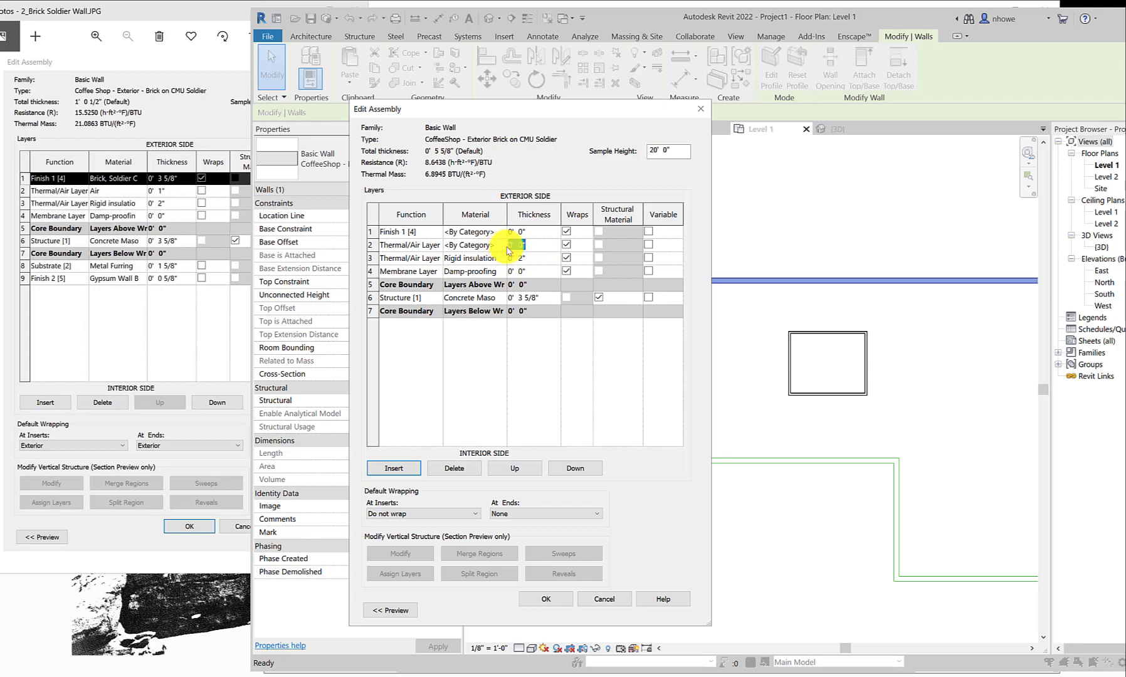
text(1)
Assign the Air material to the outer thermal/air layer
click(503, 247)
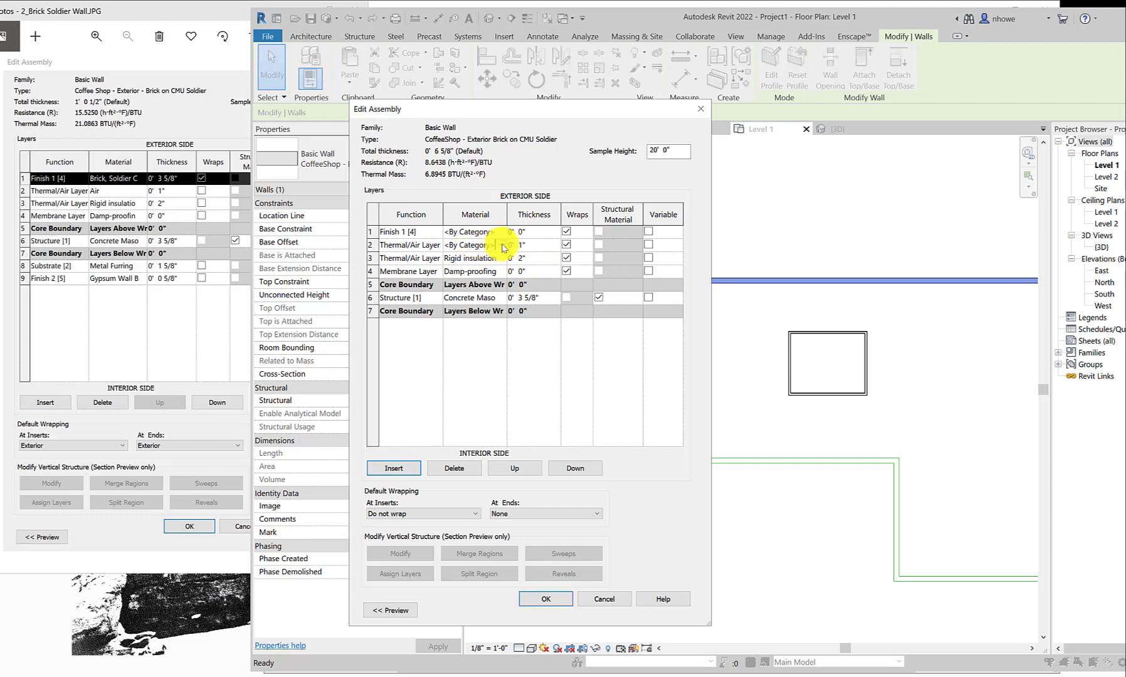
click(502, 245)
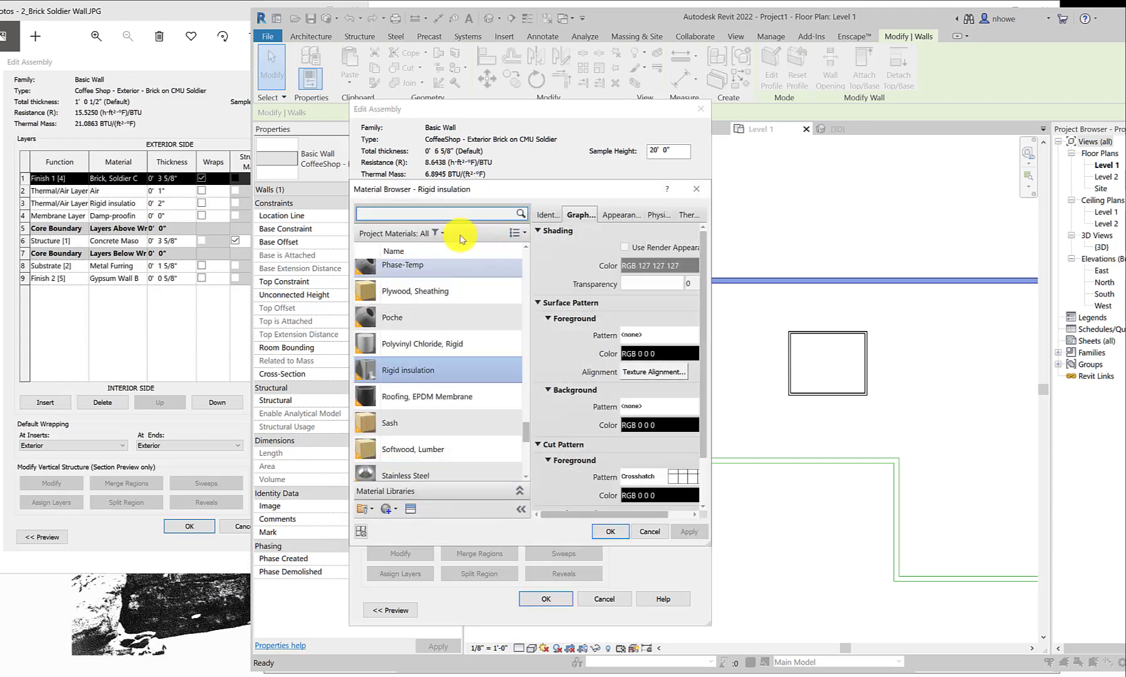
text(air)
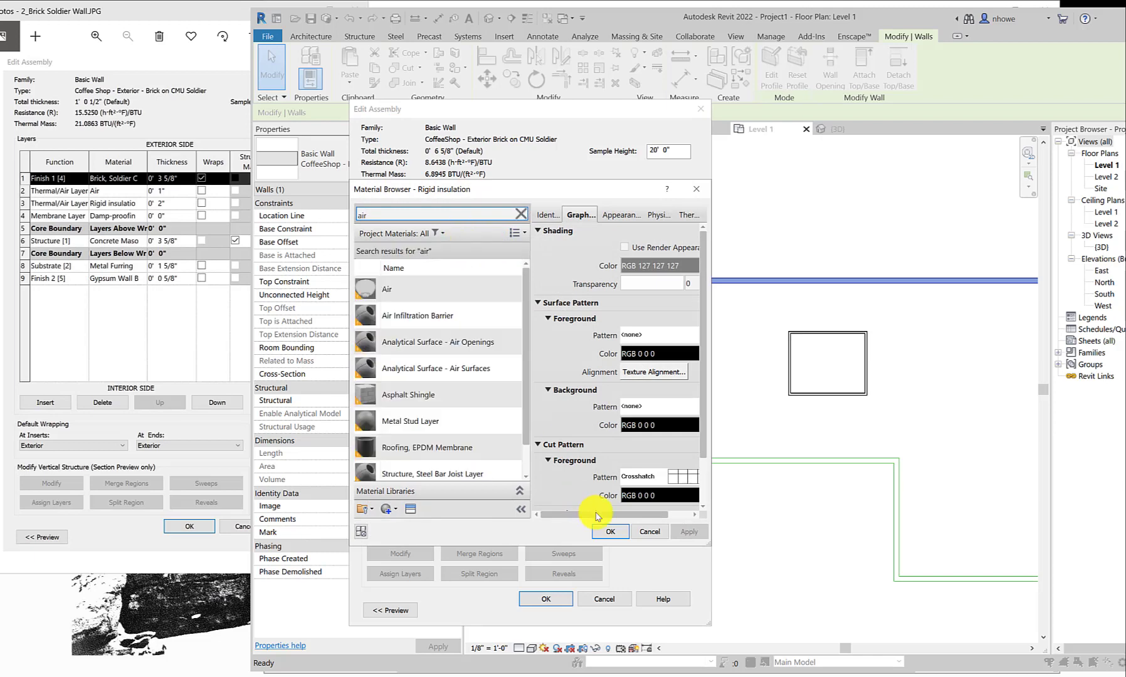
click(405, 292)
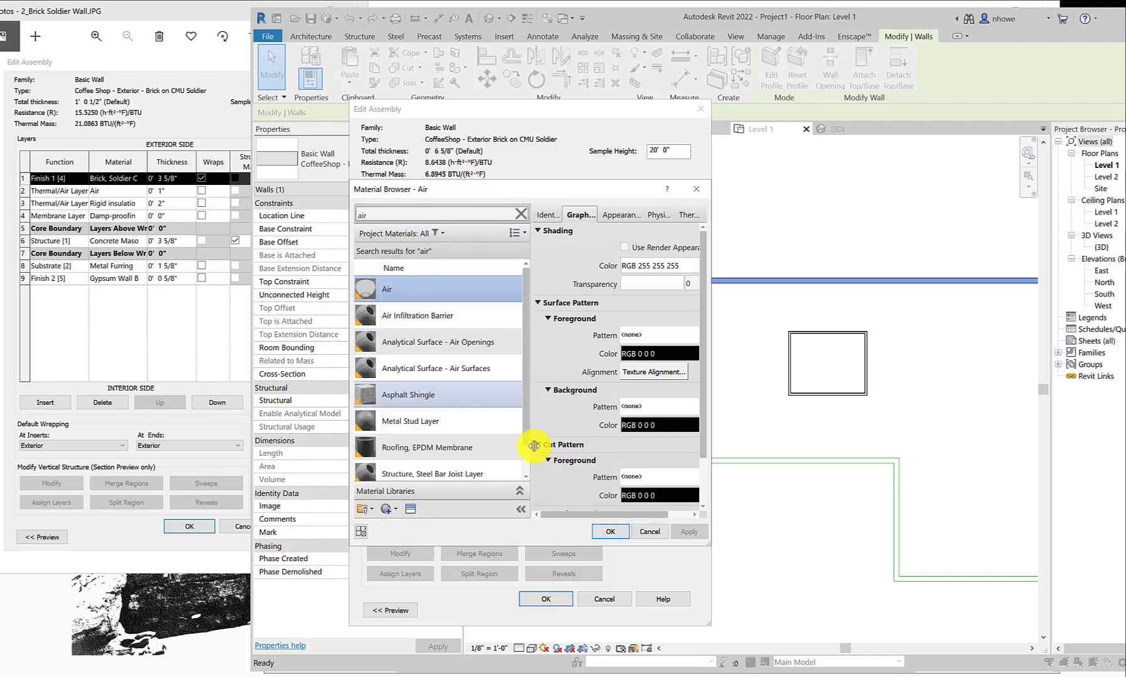
click(610, 531)
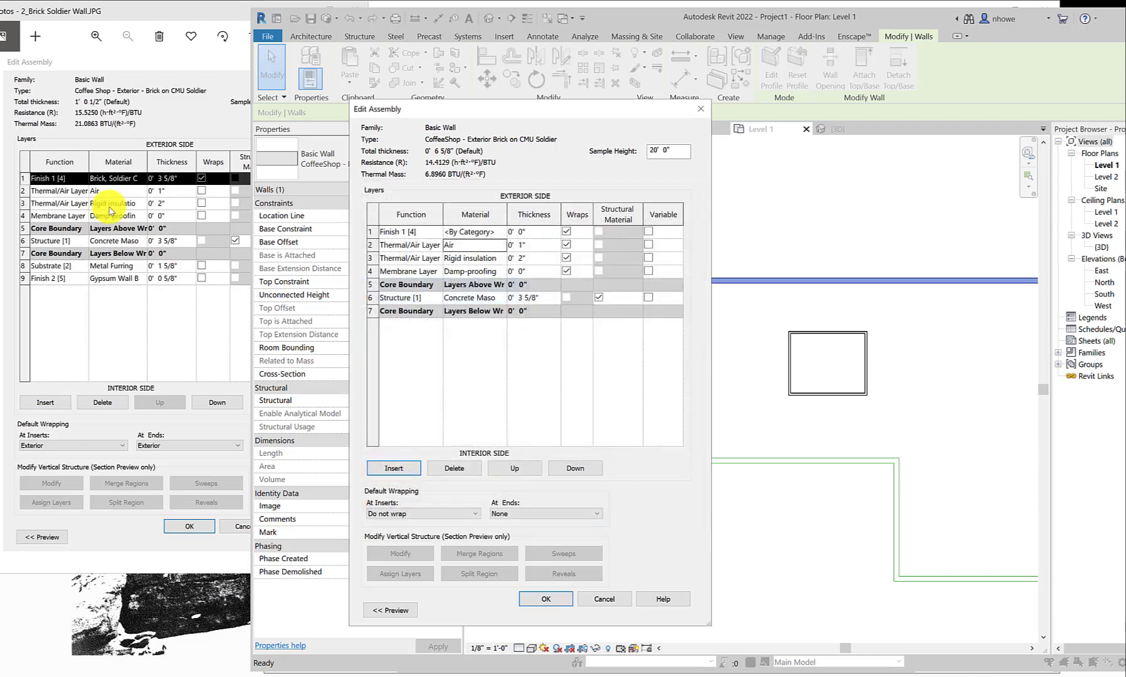
Assign the Brick, Soldier Course material to the Finish 1 [4] layer and set its thickness to 3.625"
click(441, 244)
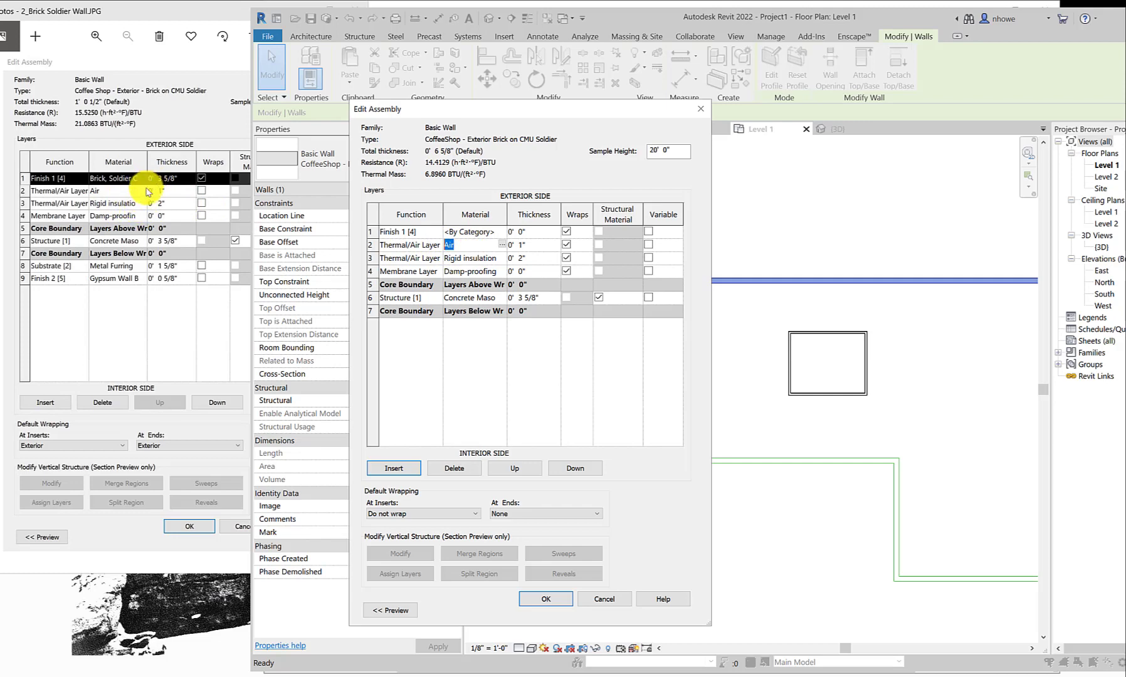
click(505, 244)
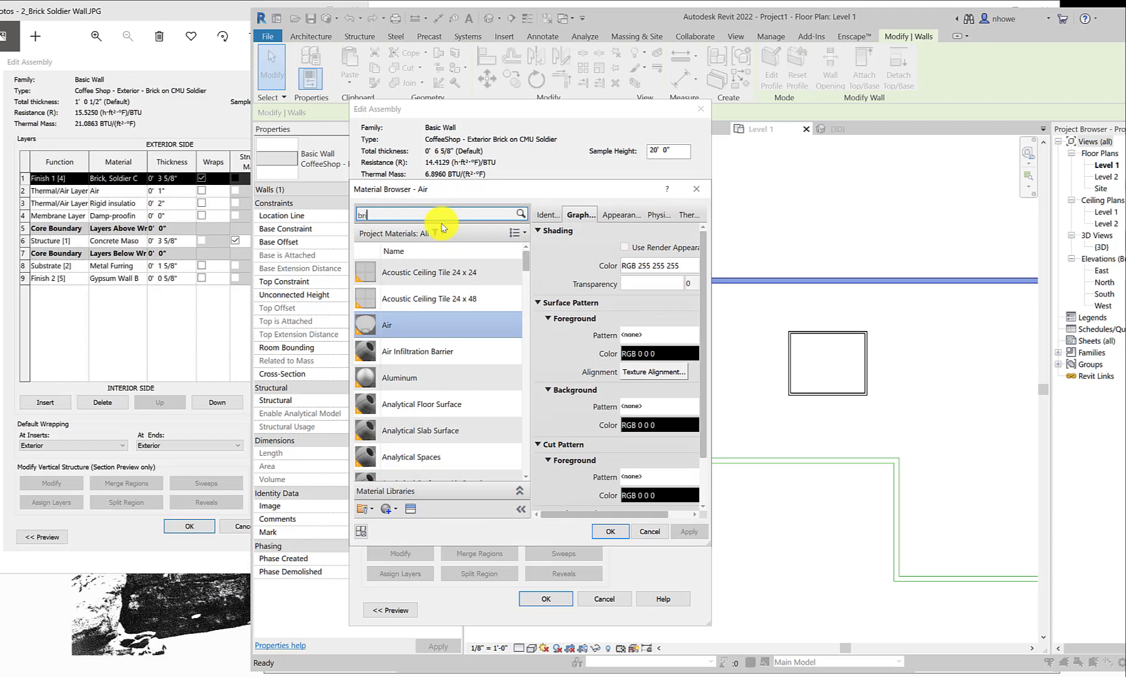
click(414, 316)
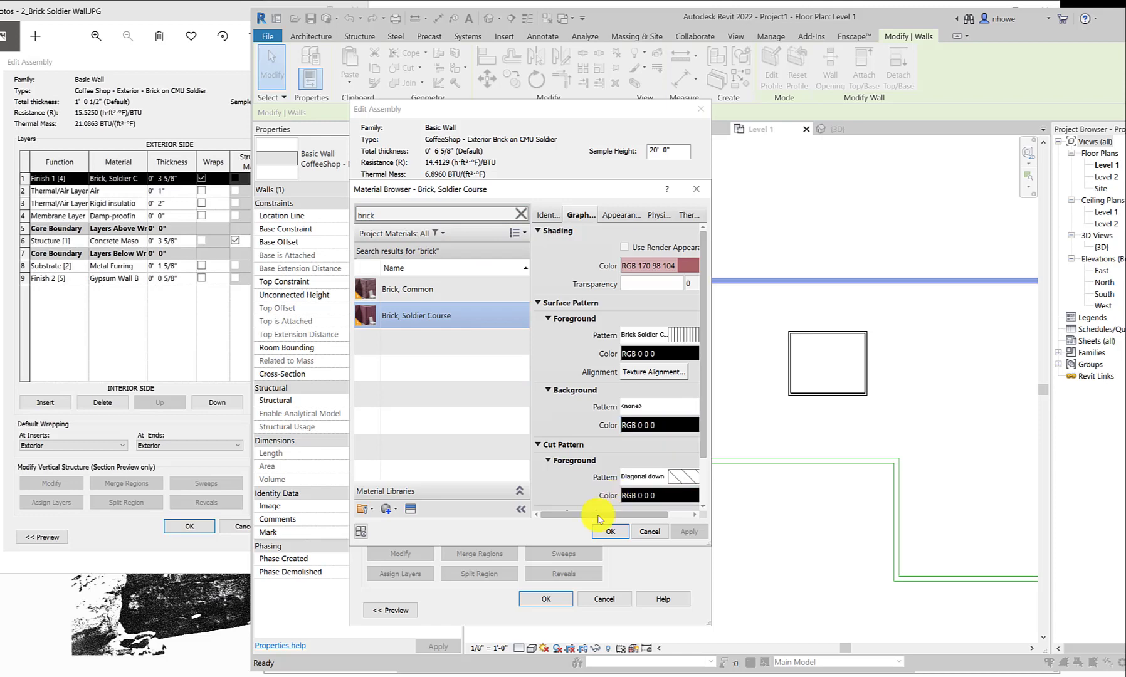
click(608, 532)
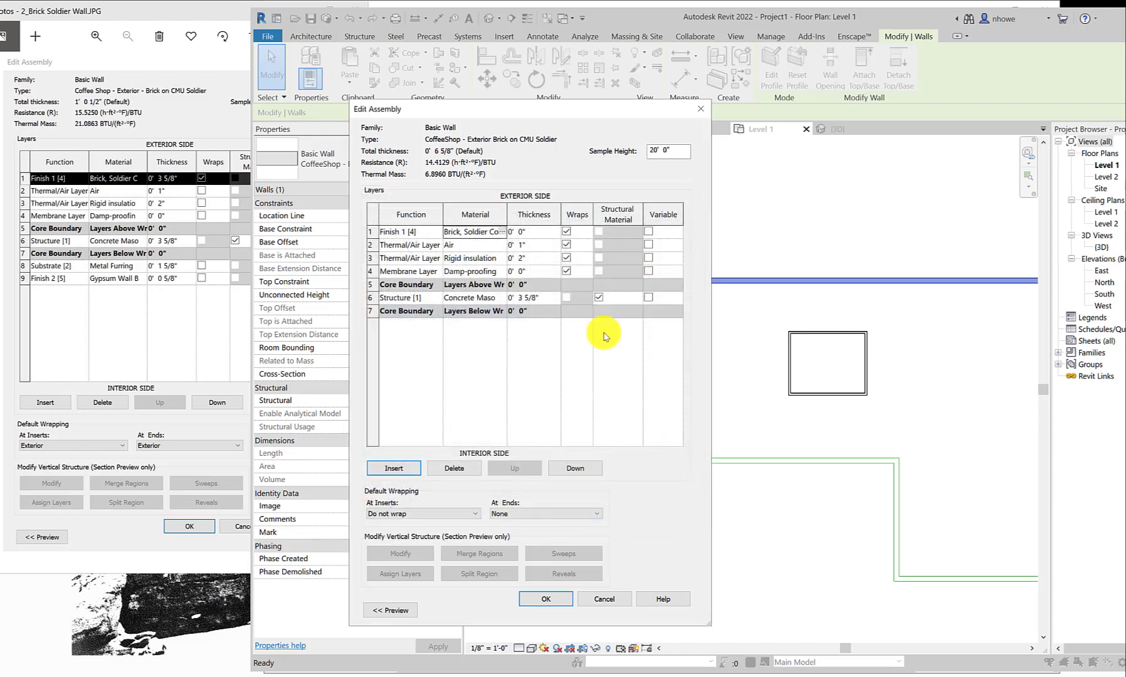
click(536, 234)
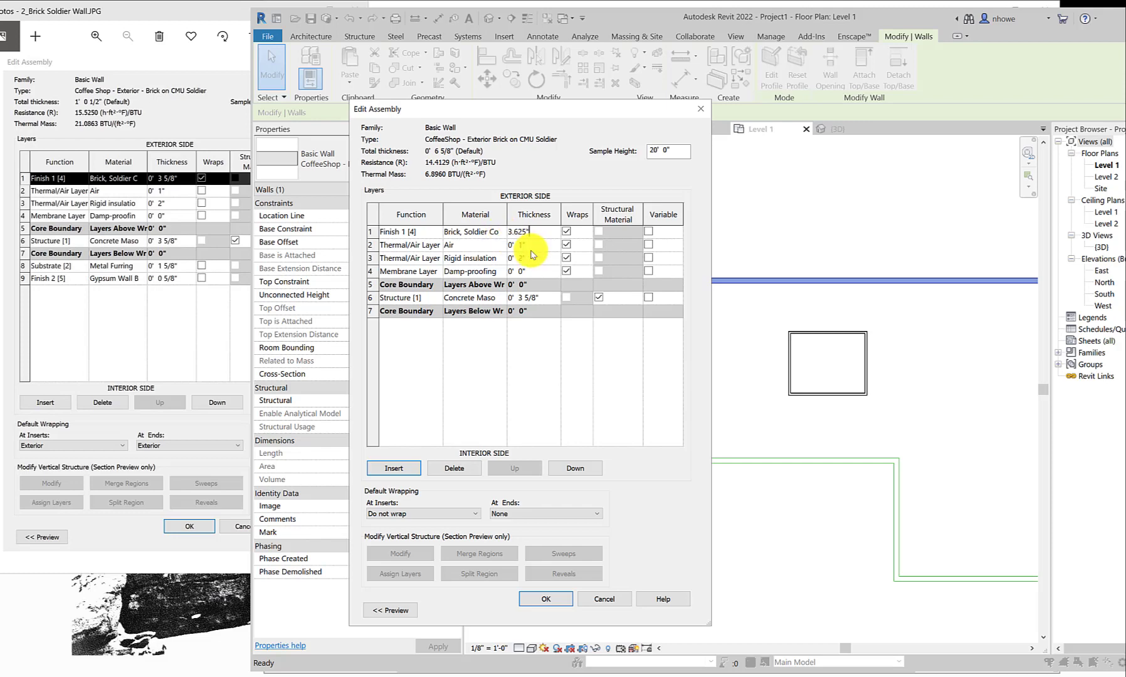
key(Return)
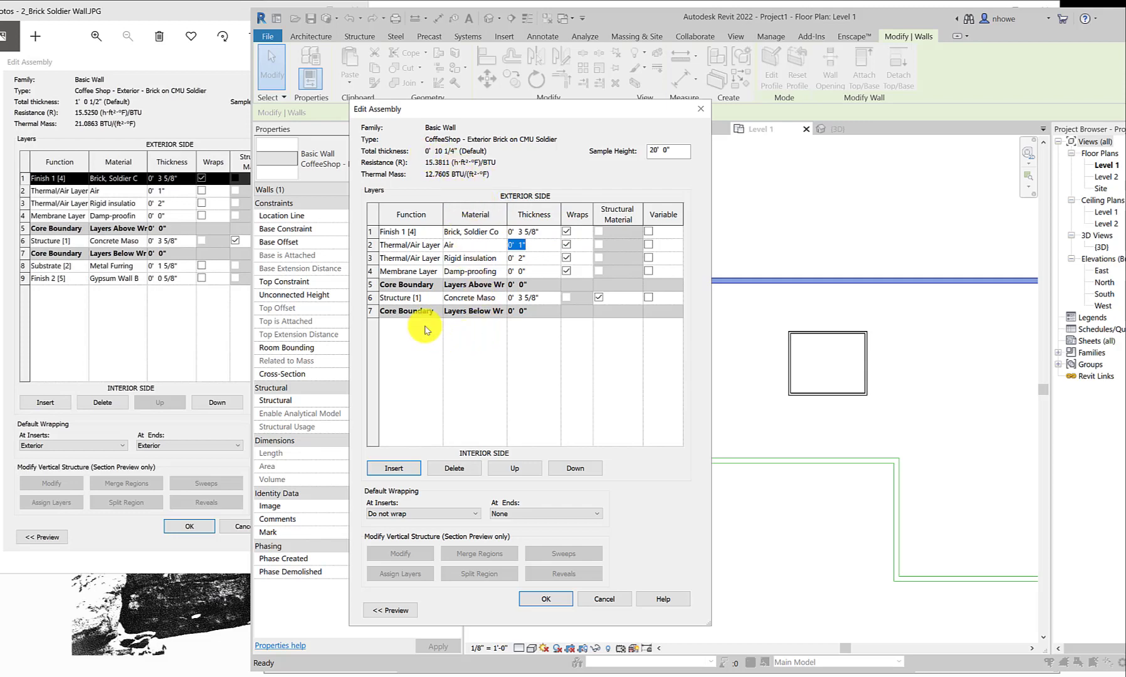
Insert two new layers on the interior side, below the inner core boundary of the wall assembly
click(396, 468)
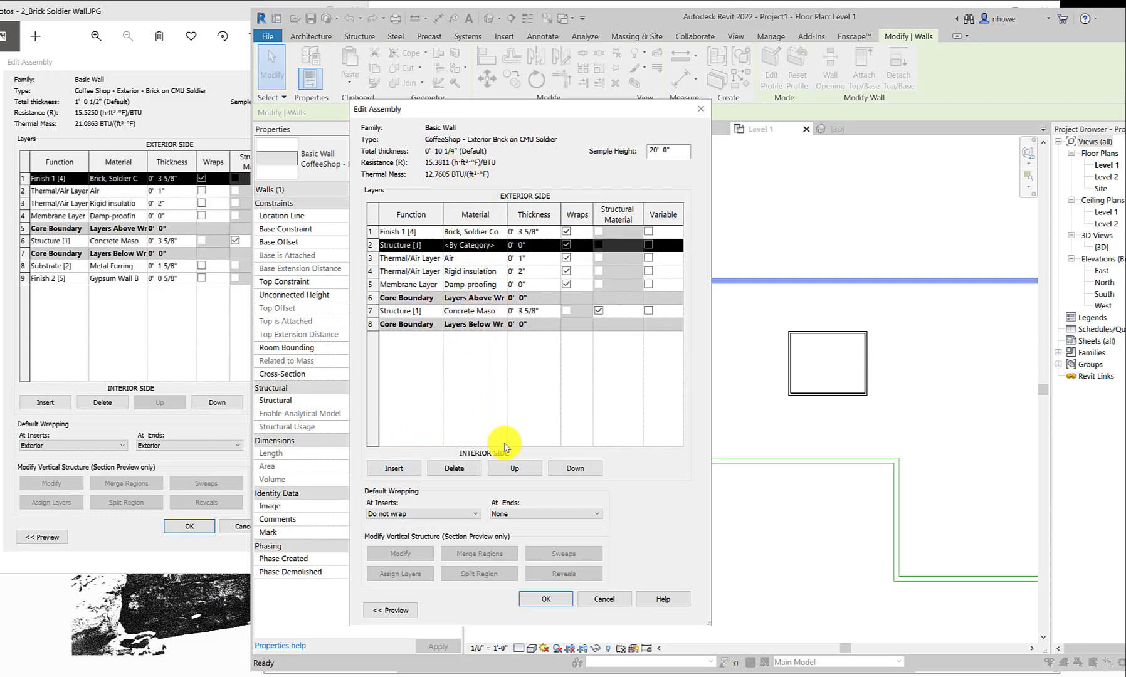
click(574, 470)
click(574, 469)
click(573, 469)
click(573, 469)
click(573, 469)
click(574, 470)
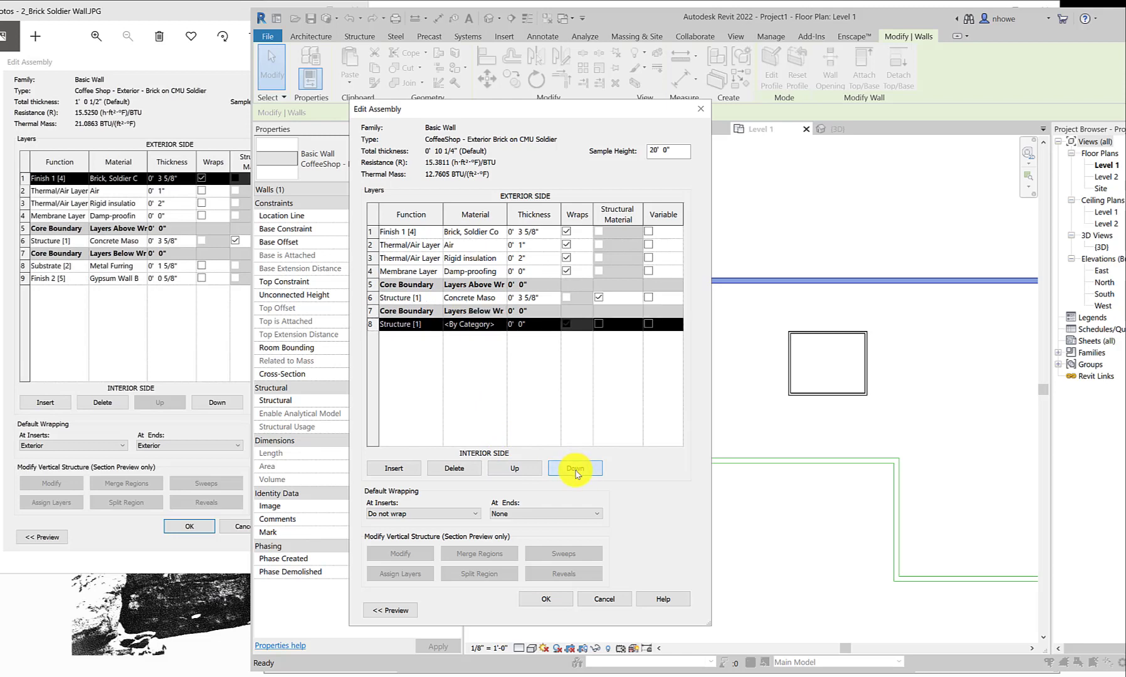
click(399, 469)
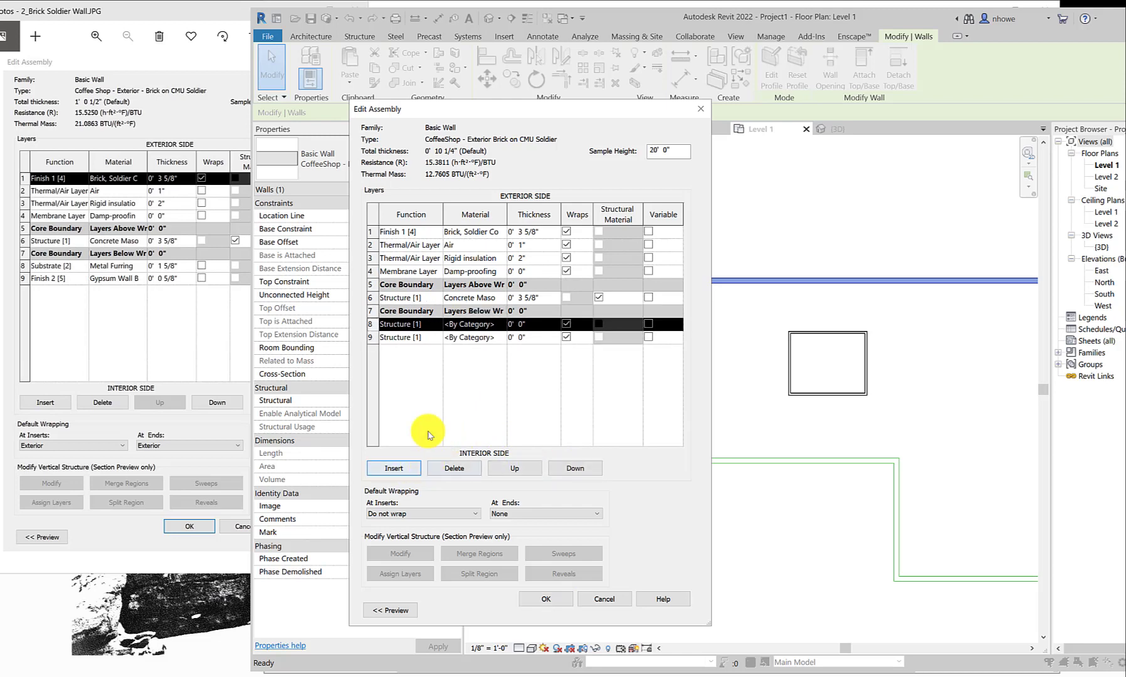
Set the functions of the two new interior layers to Substrate [2] and Finish 2 [5], with the finish innermost
click(438, 327)
click(442, 342)
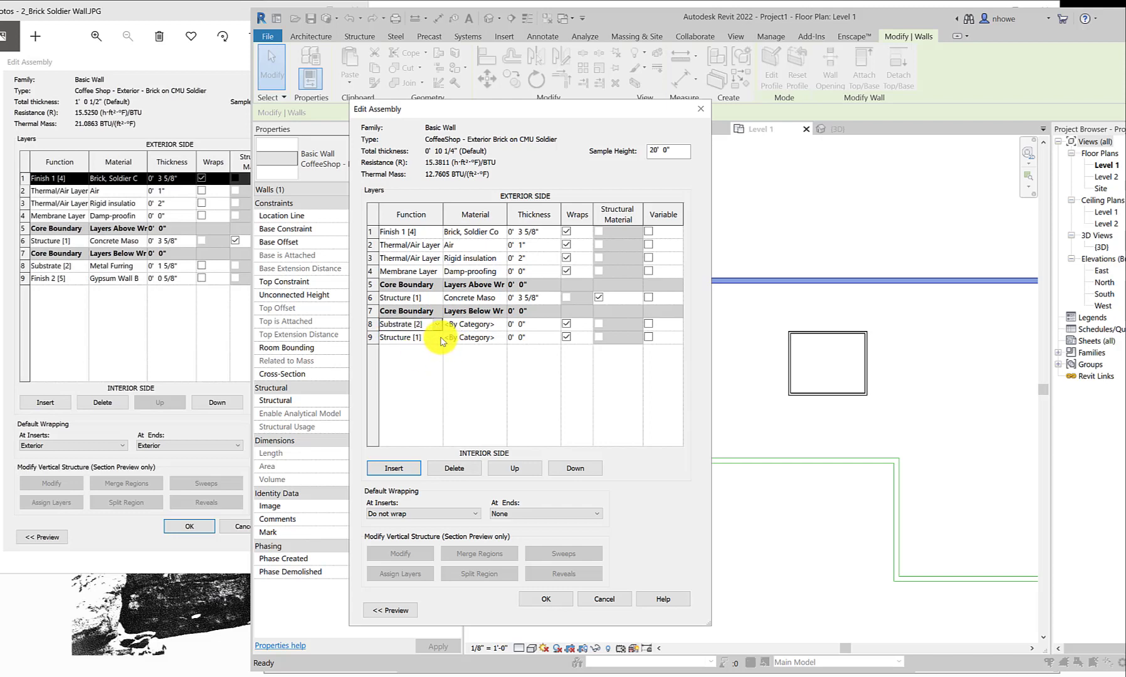
click(439, 339)
click(402, 395)
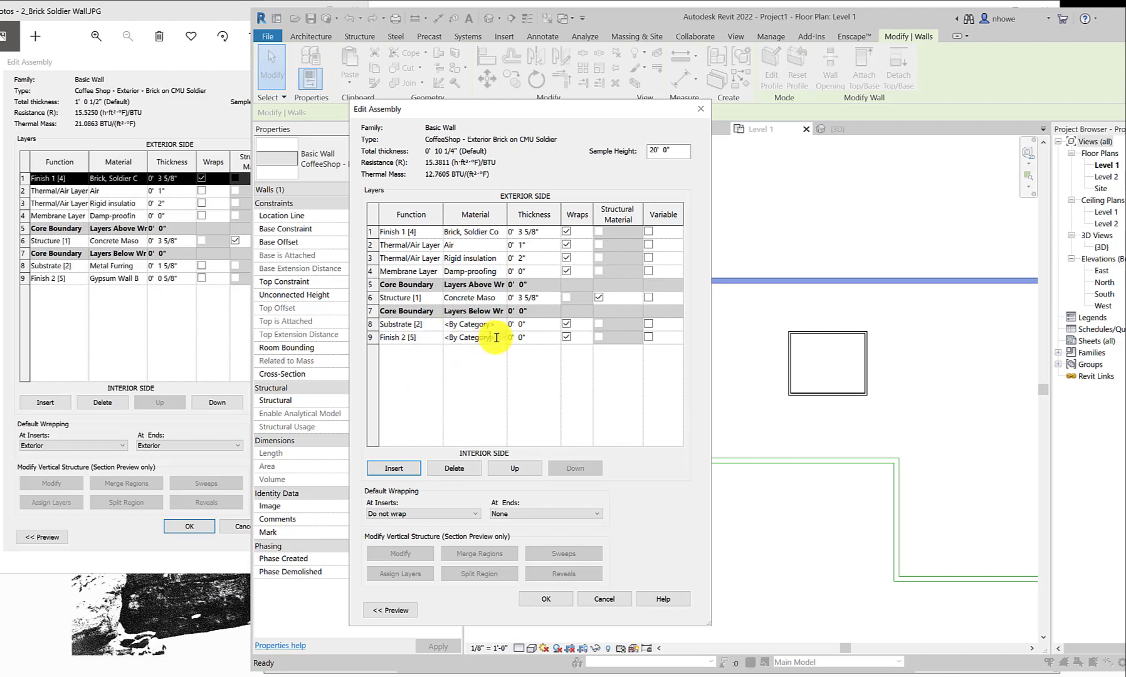
Assign the Gypsum Wall Board material to the Finish 2 [5] layer
click(507, 339)
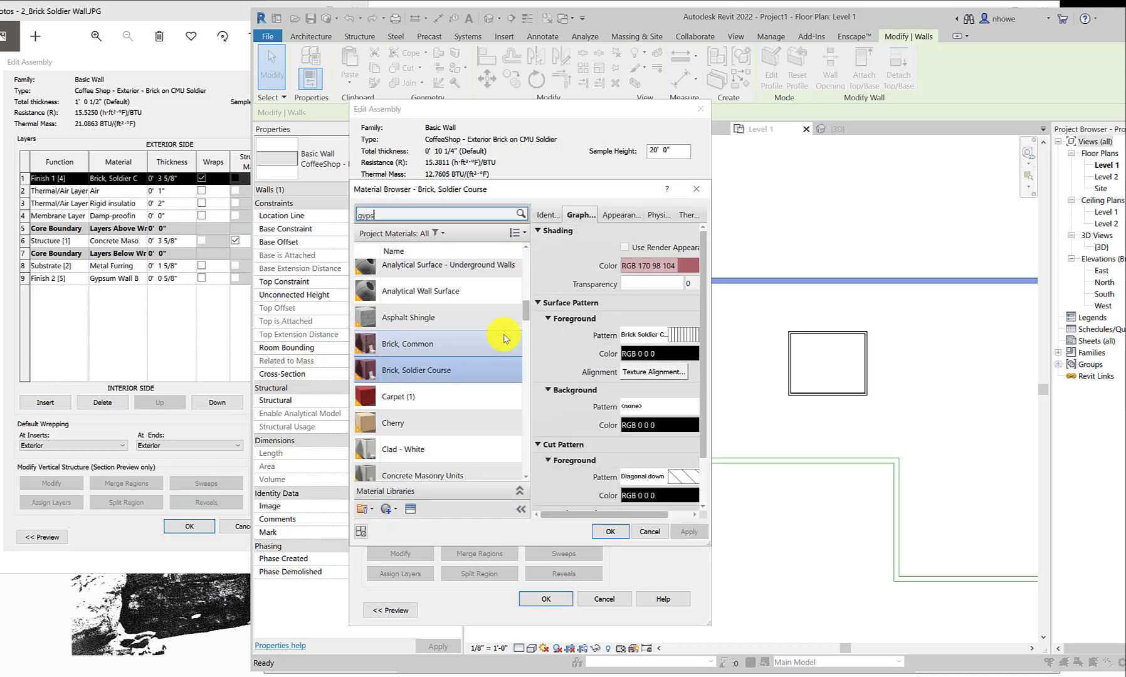
text(gyps)
click(433, 289)
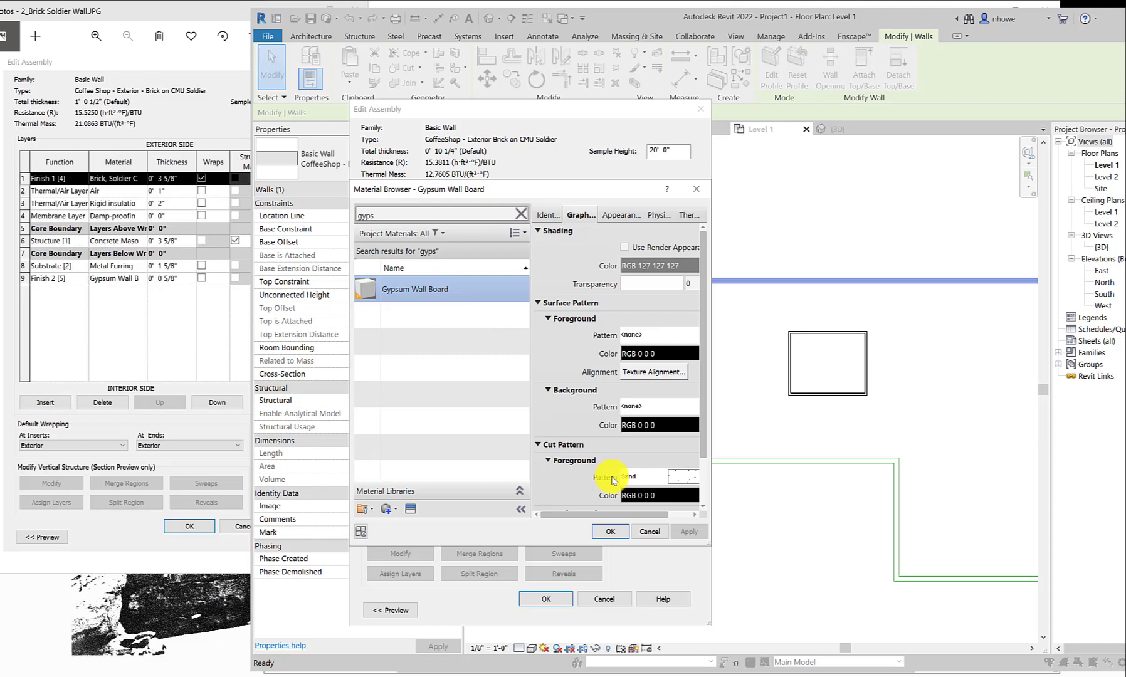
click(605, 528)
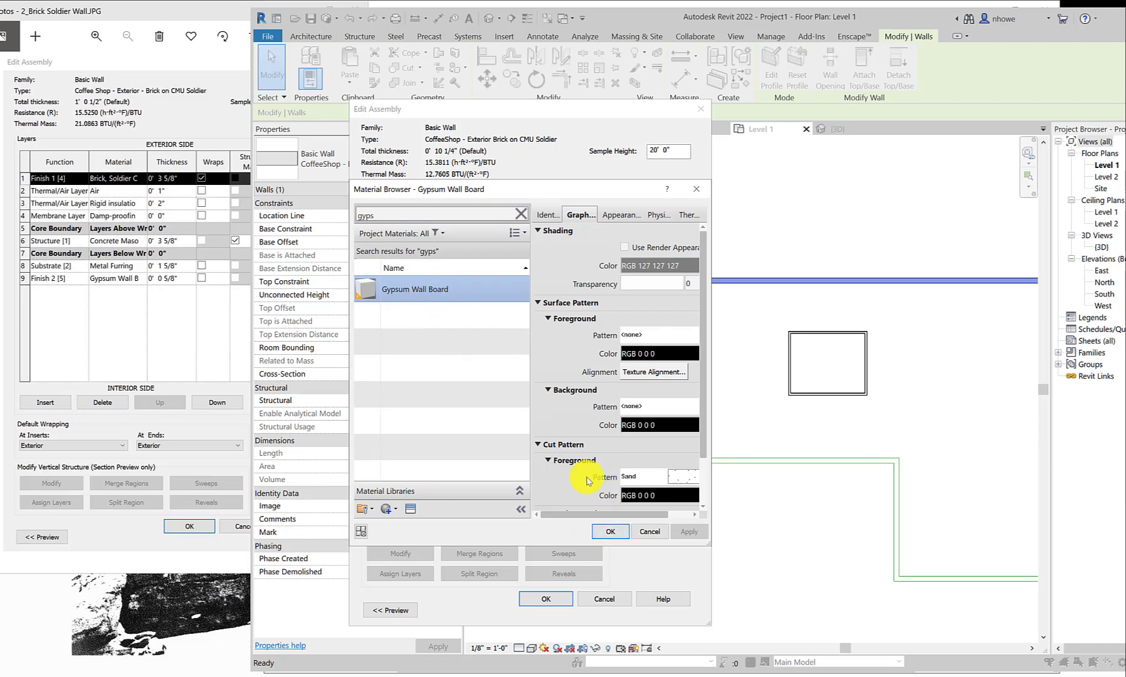
click(610, 527)
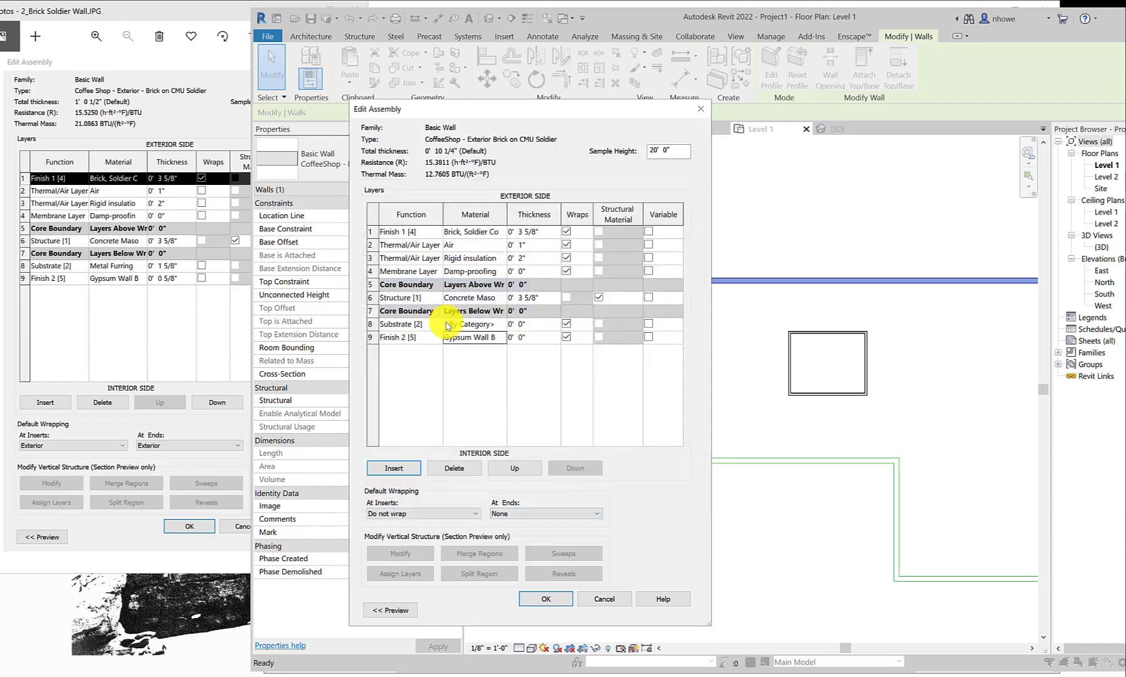
Assign the Metal Furring material to the Substrate [2] layer
click(503, 325)
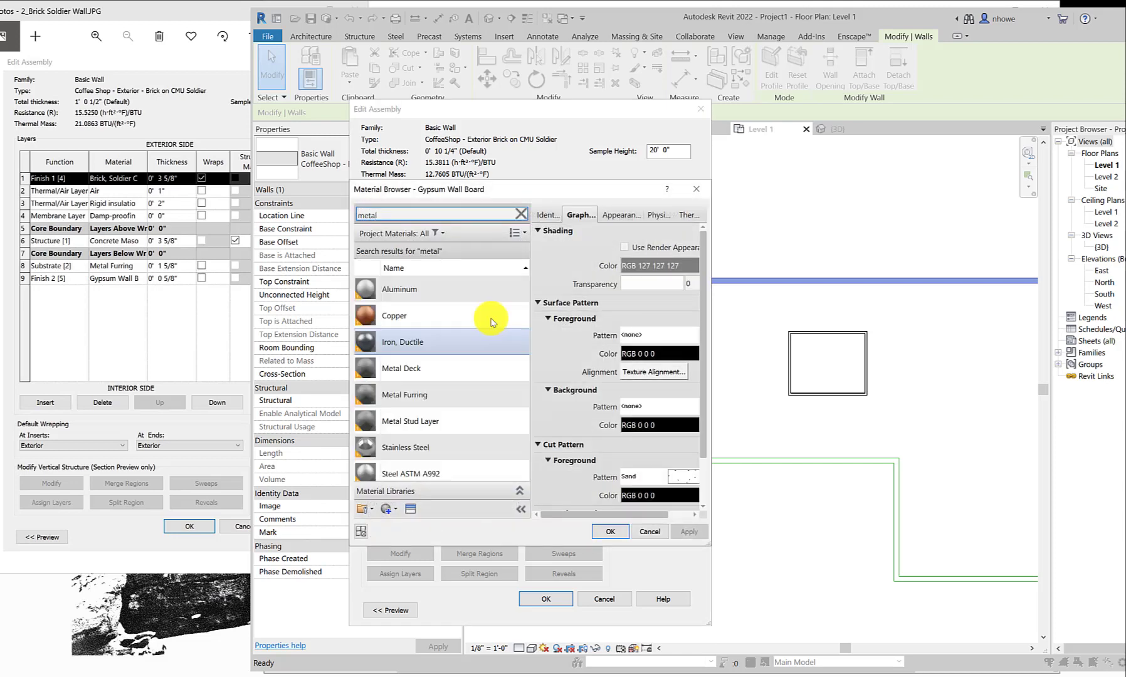
click(419, 396)
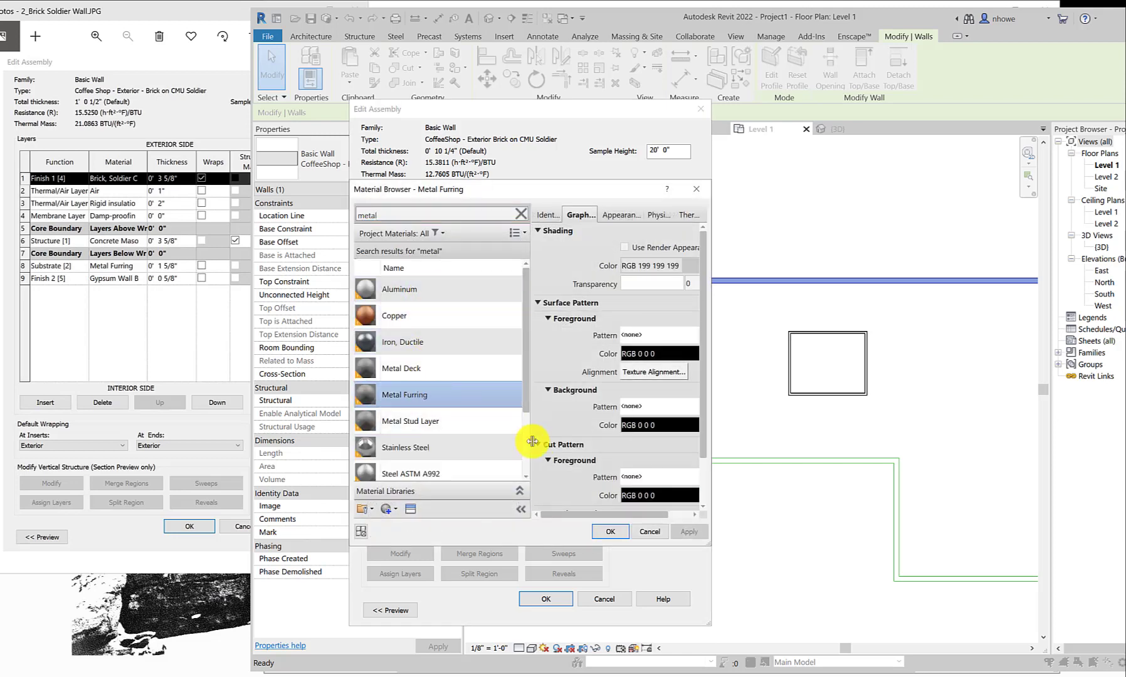
click(612, 531)
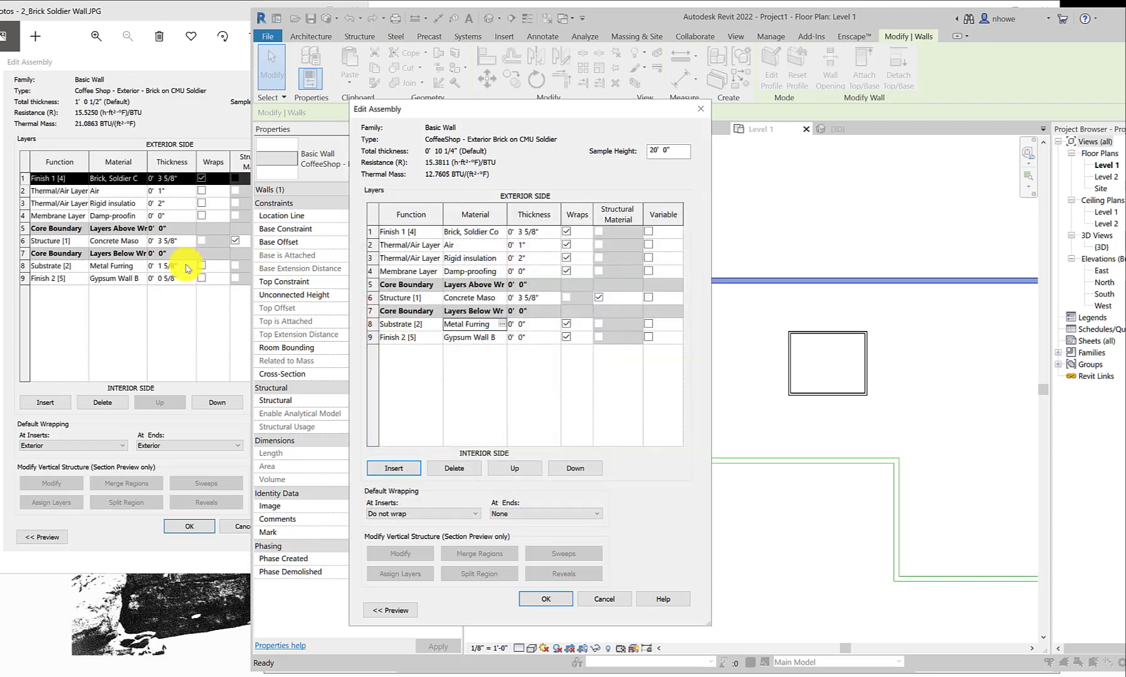
Set the substrate thickness to 1 5/8" and the Finish 2 [5] thickness to 5/8", and accept the wall assembly and type changes
click(521, 324)
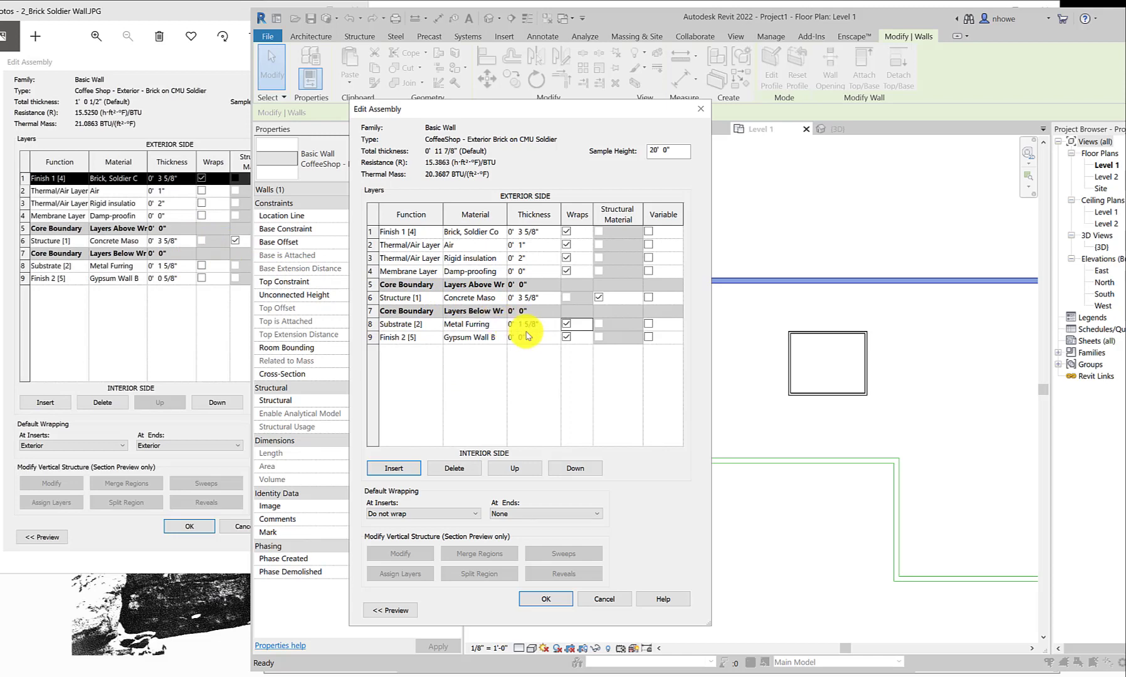
click(532, 340)
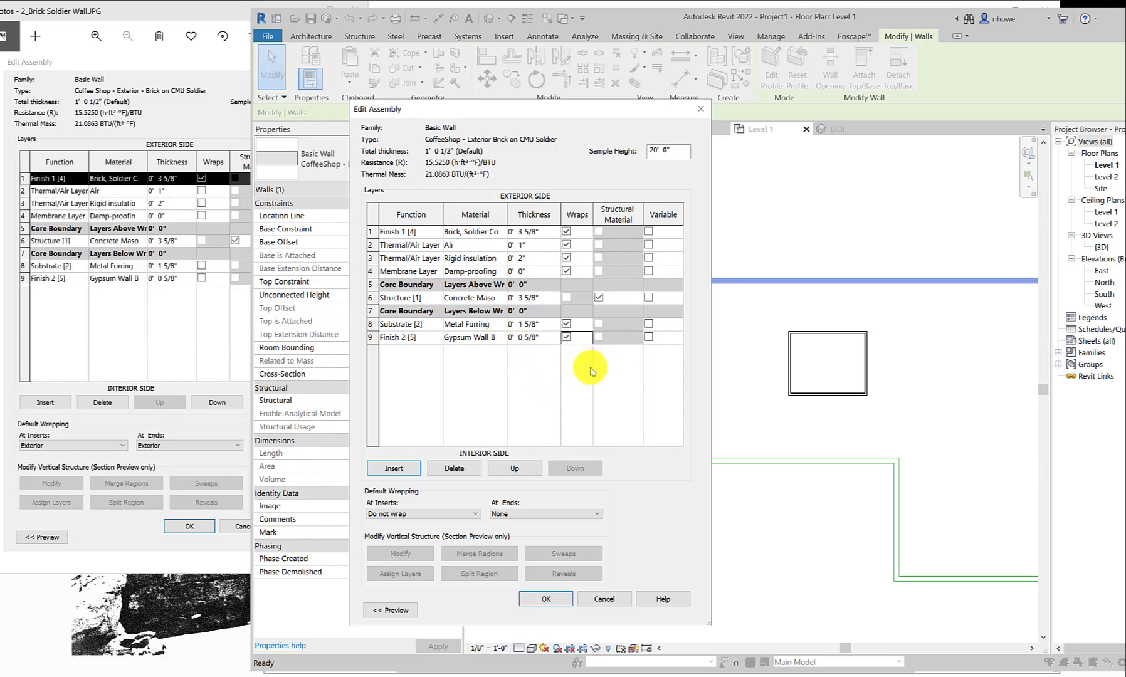
click(550, 601)
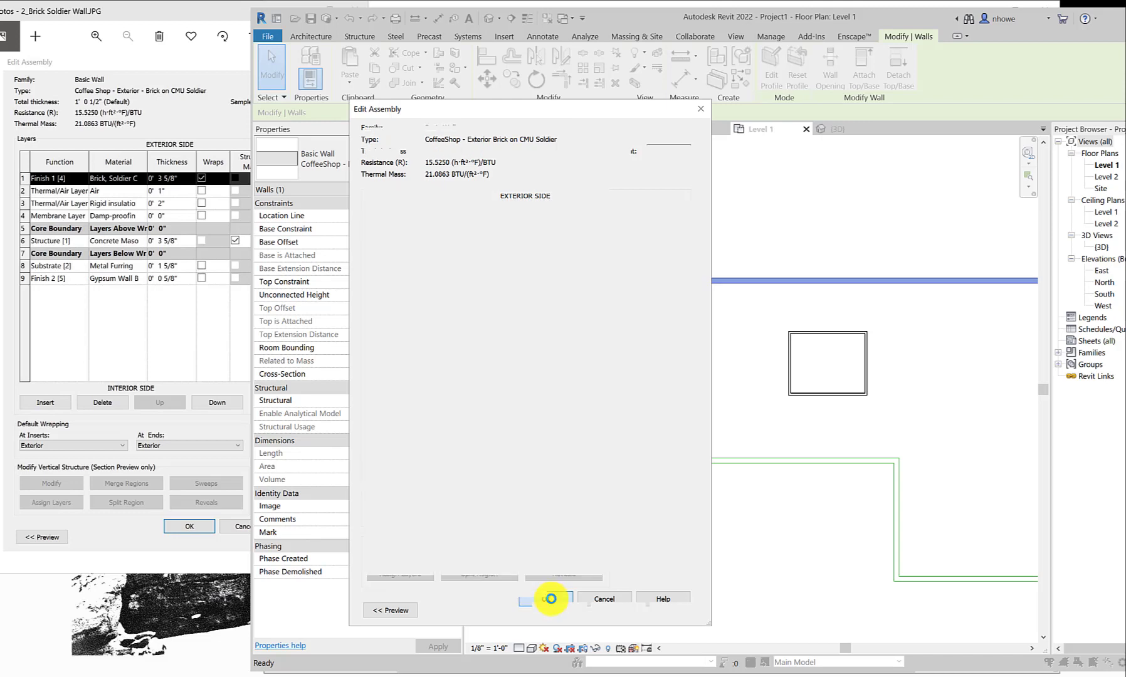
click(552, 608)
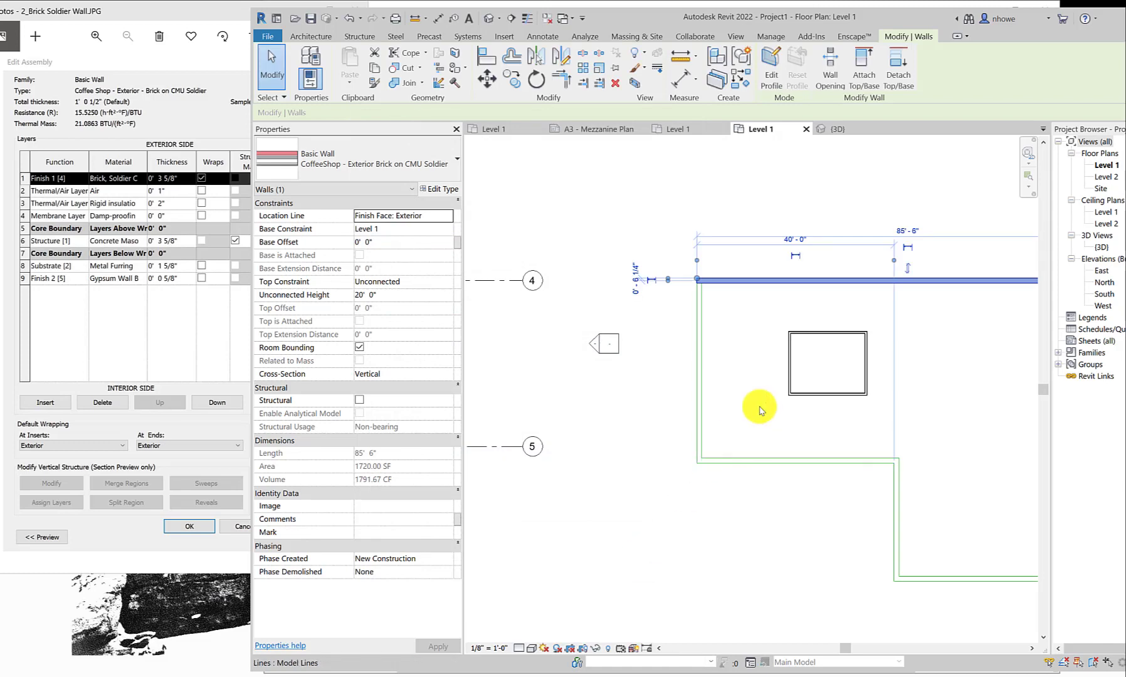
Set the Level 1 floor plan's detail level to Fine
scroll(797, 282, up, 3)
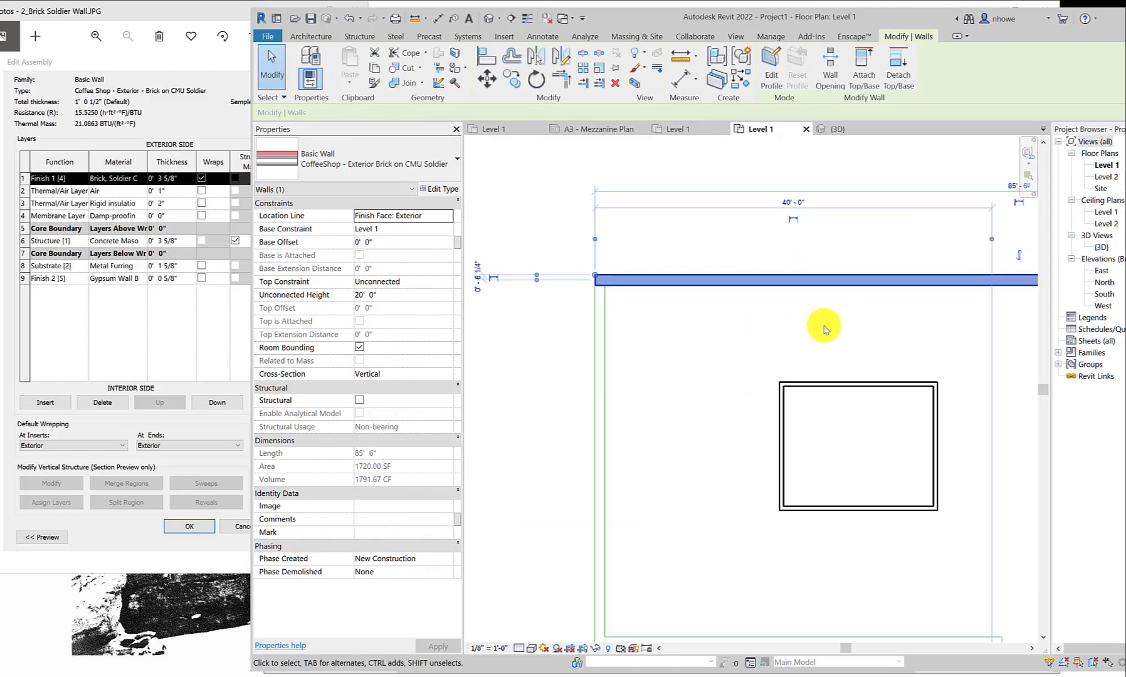
scroll(823, 330, down, 1)
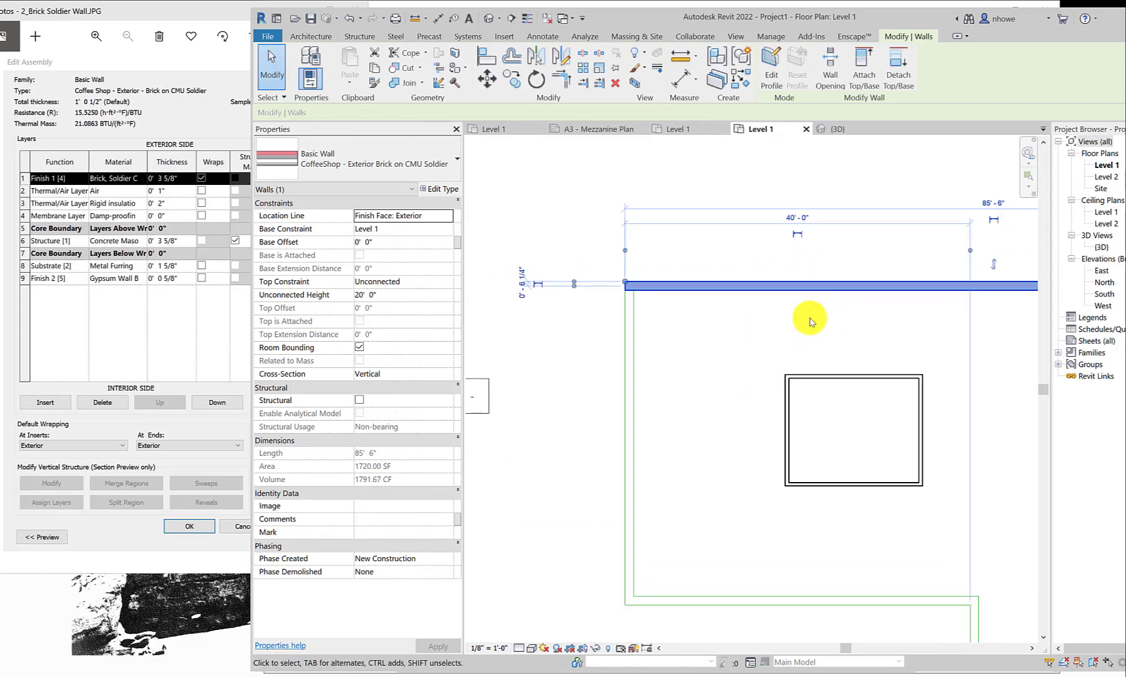
scroll(810, 311, up, 1)
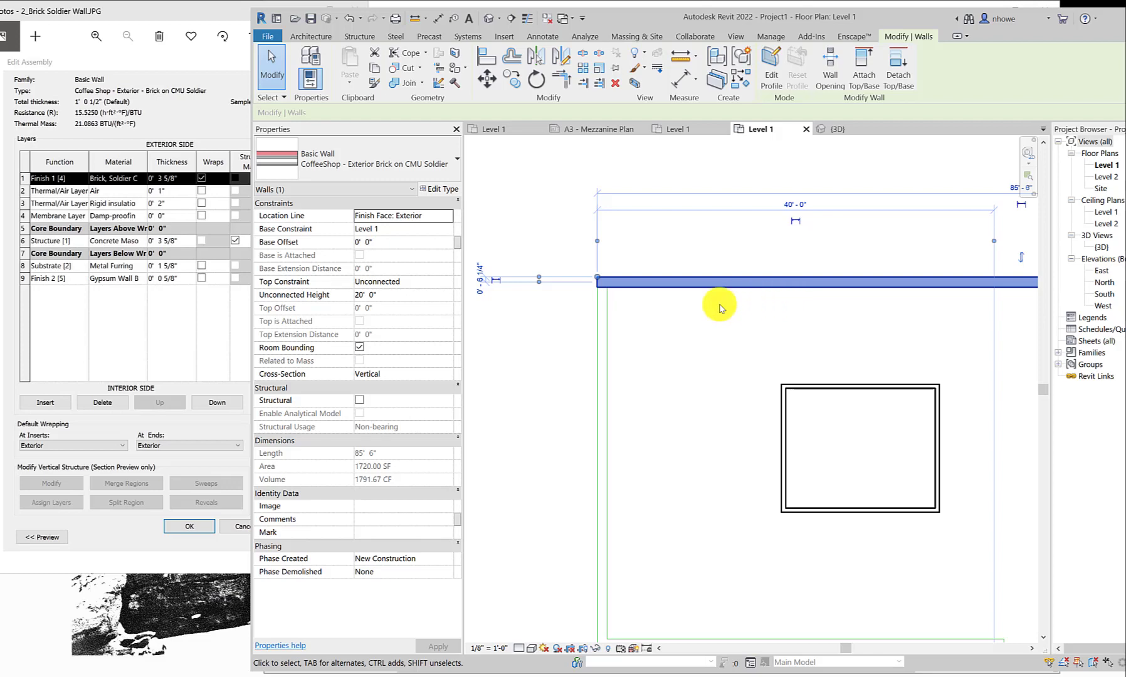
click(519, 648)
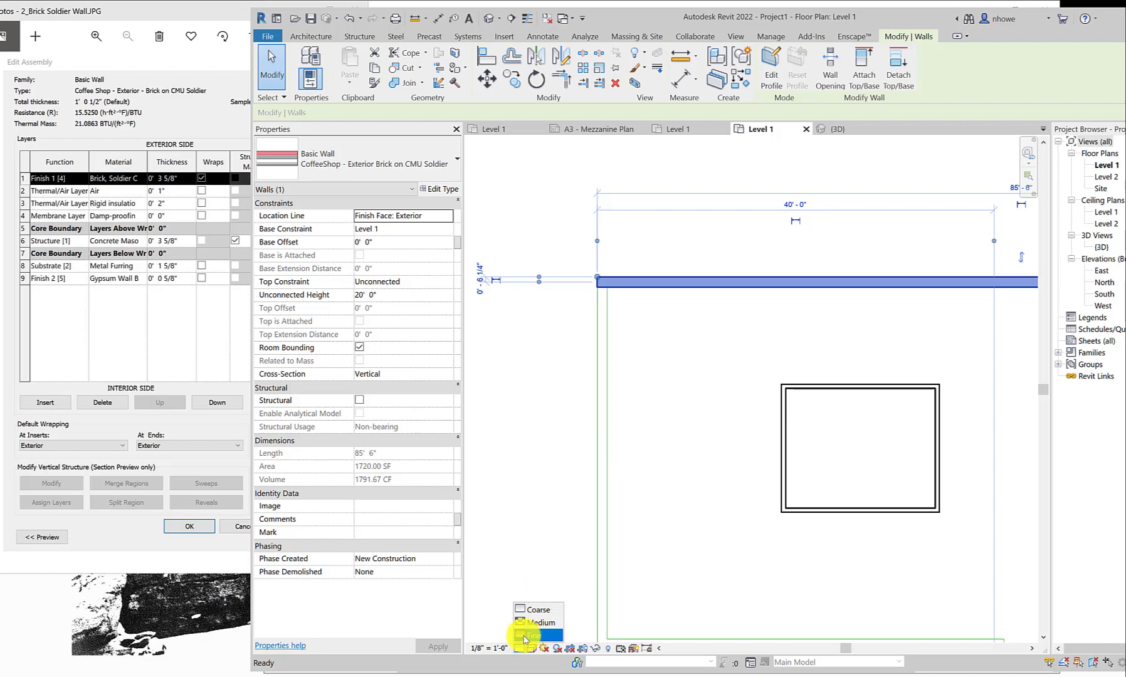
click(525, 635)
Examine the layers and cut patterns of the brick-on-CMU wall up close in the Level 1 plan
scroll(690, 326, up, 4)
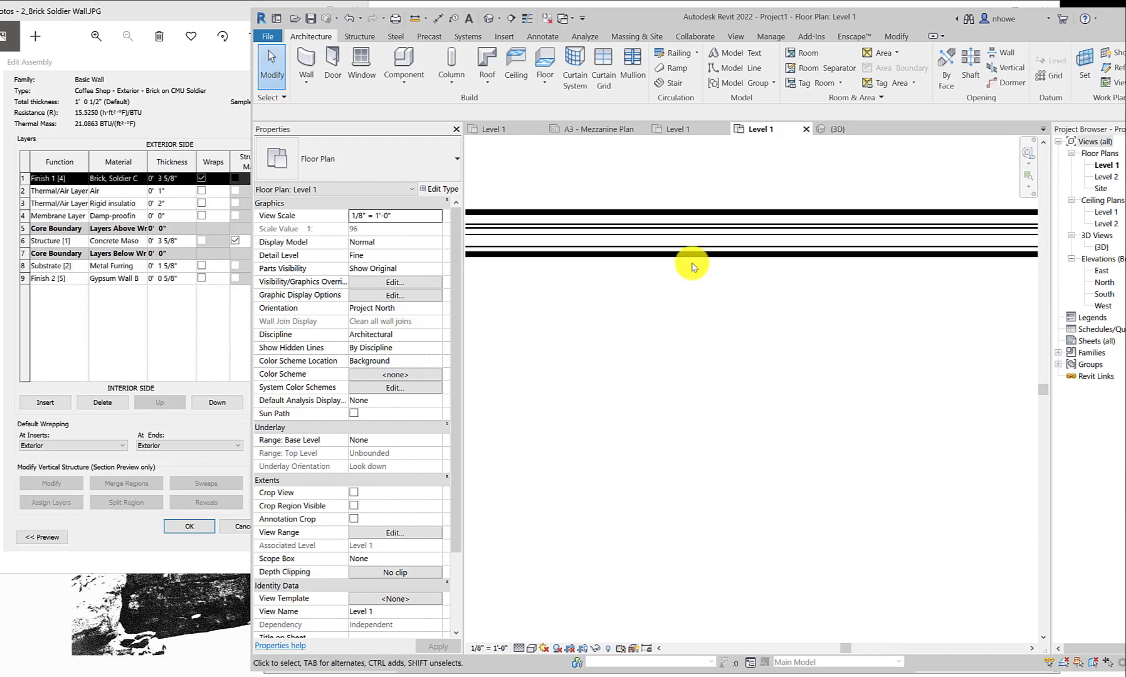
scroll(692, 289, down, 2)
scroll(689, 276, up, 2)
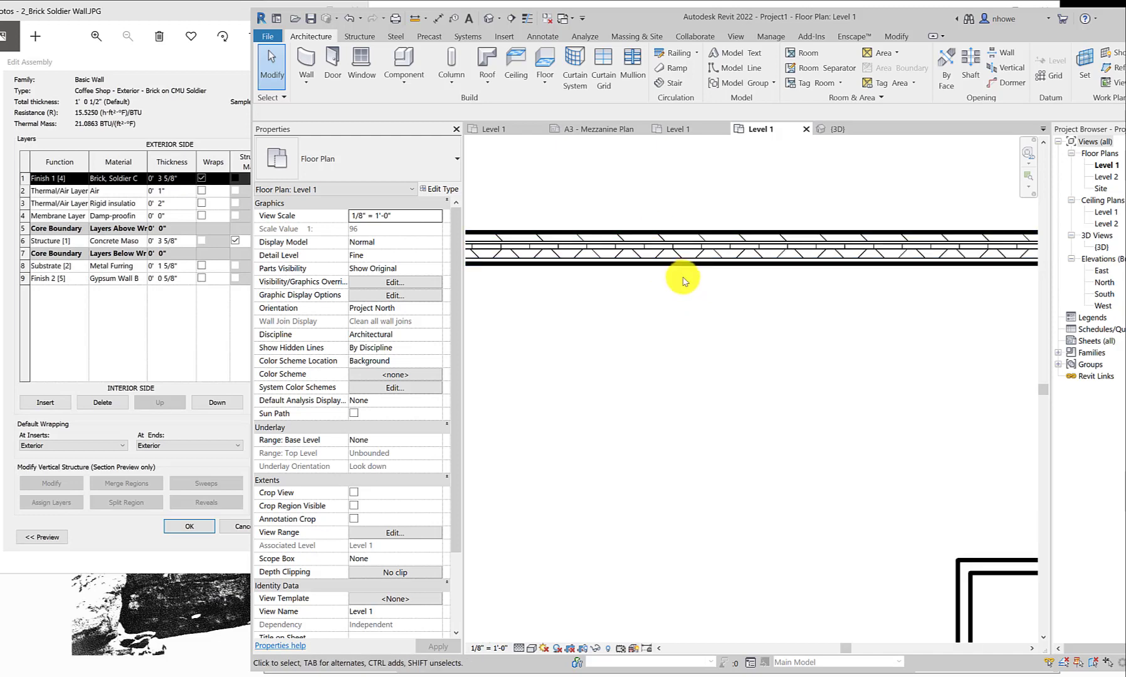
scroll(682, 280, down, 2)
scroll(704, 302, up, 3)
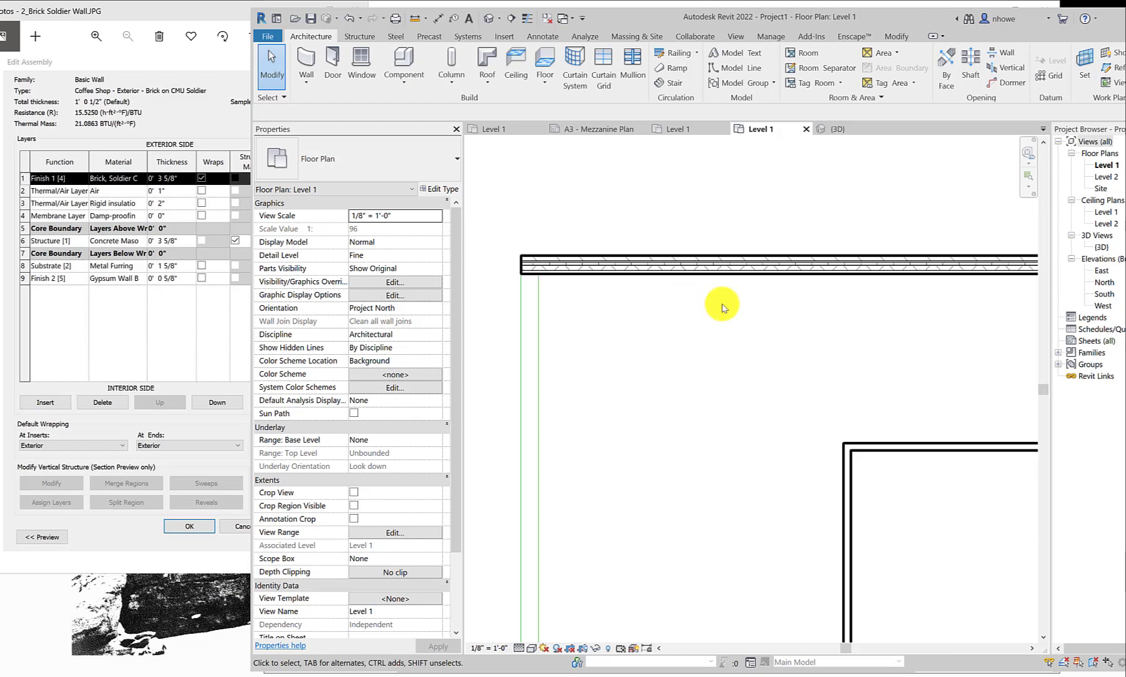
scroll(782, 257, up, 1)
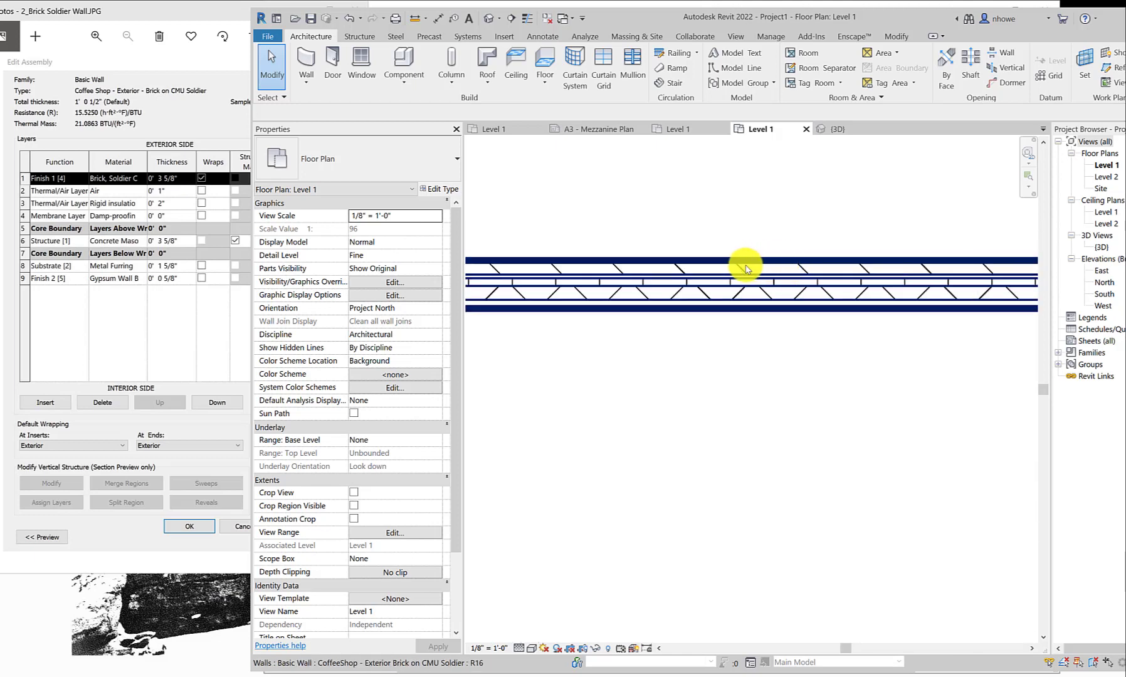
scroll(819, 270, down, 2)
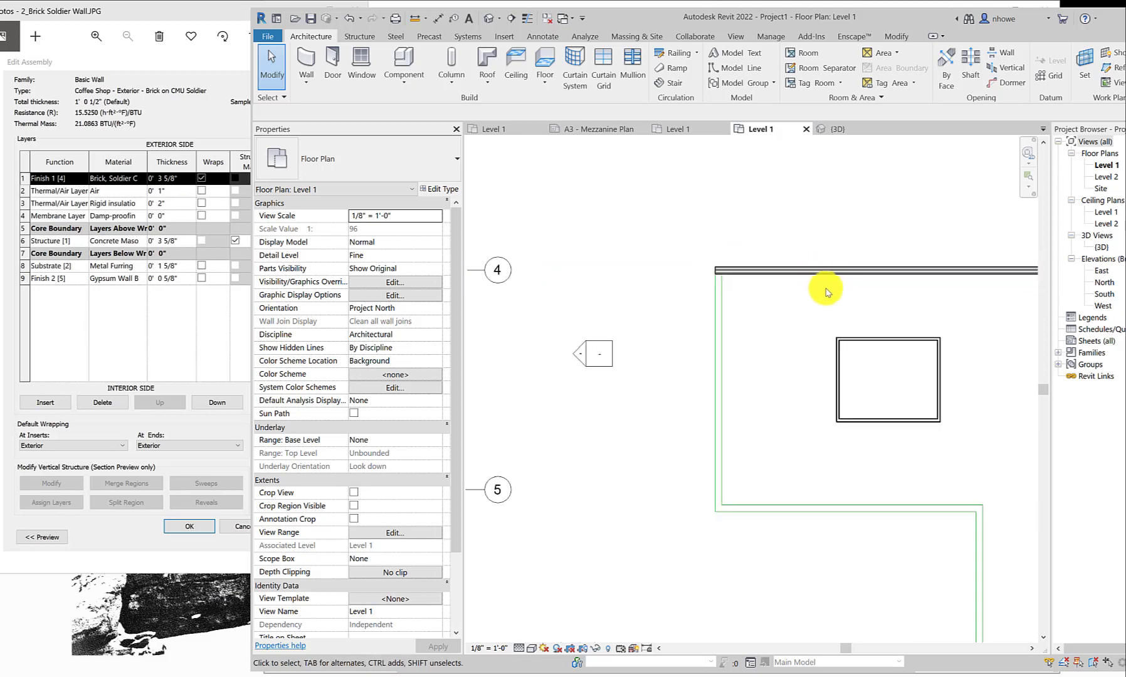
Flip the exterior wall's orientation about its exterior finish face, check it against the green model lines, and flip it back
middle_drag(745, 281, 771, 342)
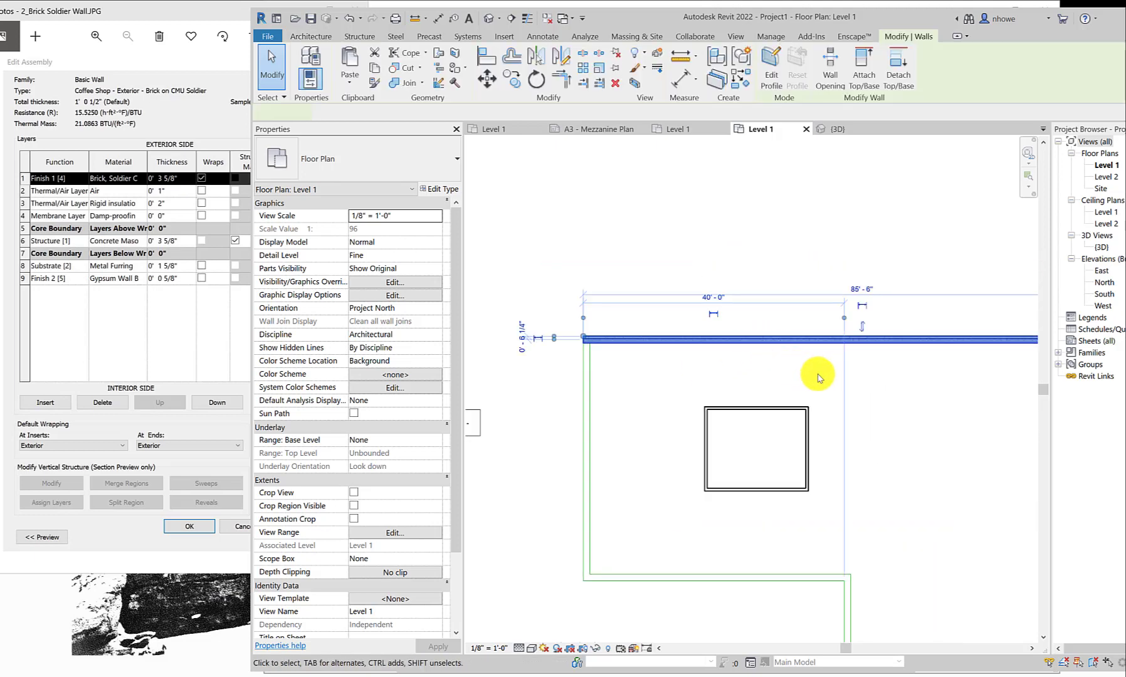
click(802, 339)
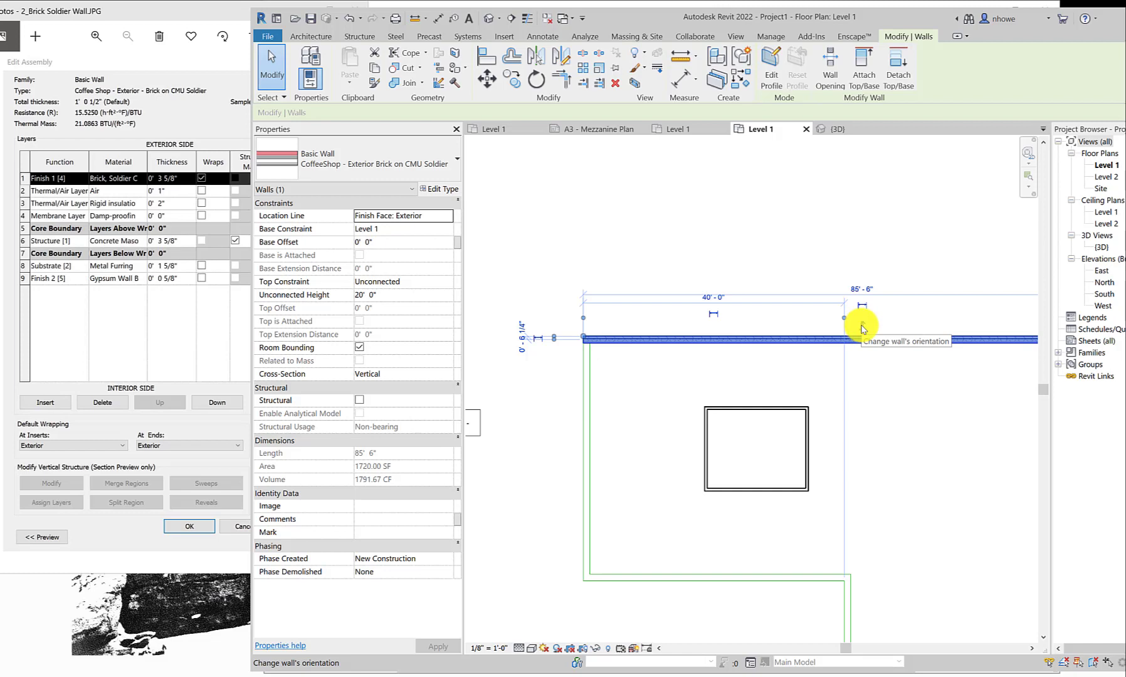
click(863, 327)
scroll(723, 352, up, 3)
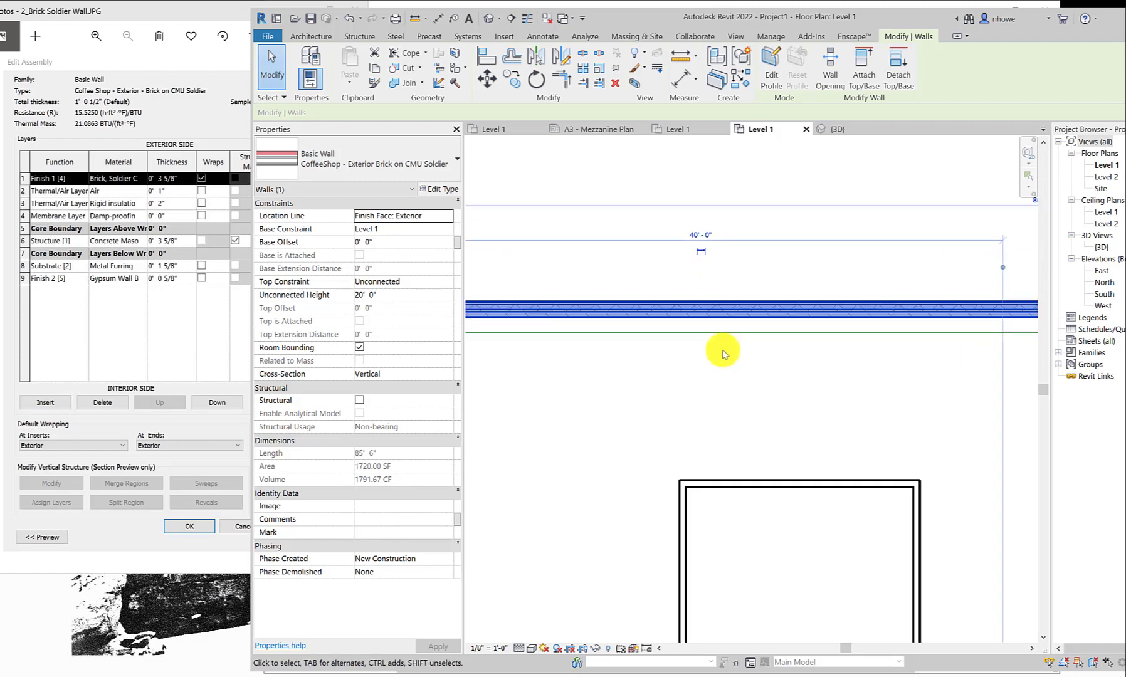
scroll(684, 324, down, 2)
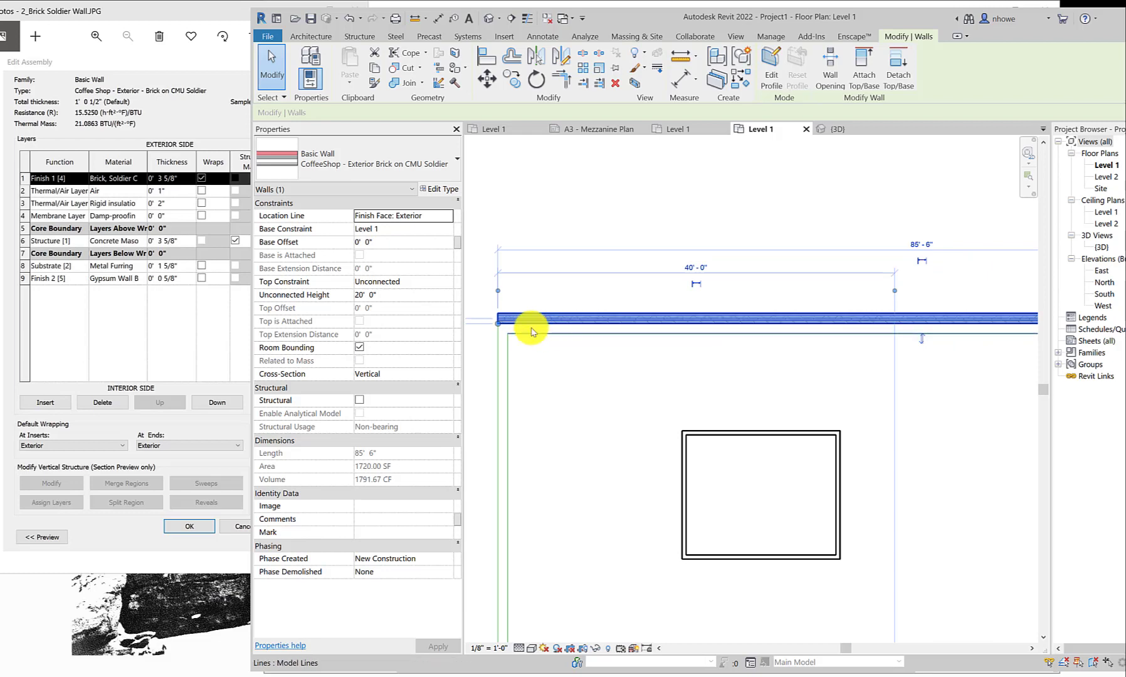
scroll(540, 330, up, 1)
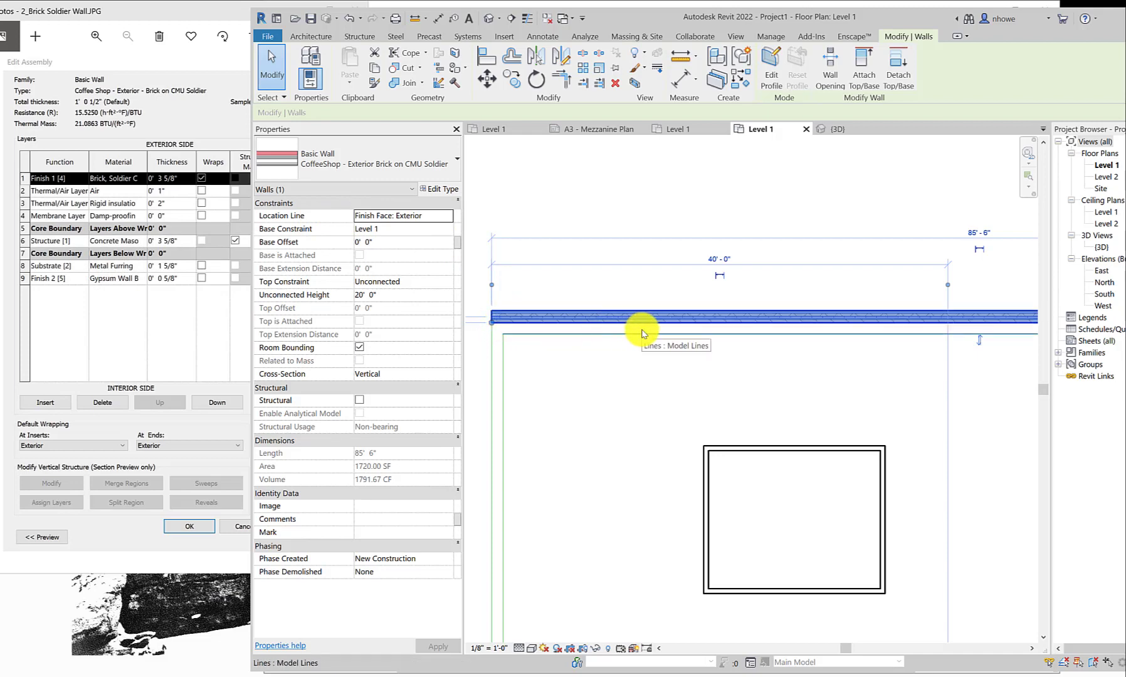
click(979, 339)
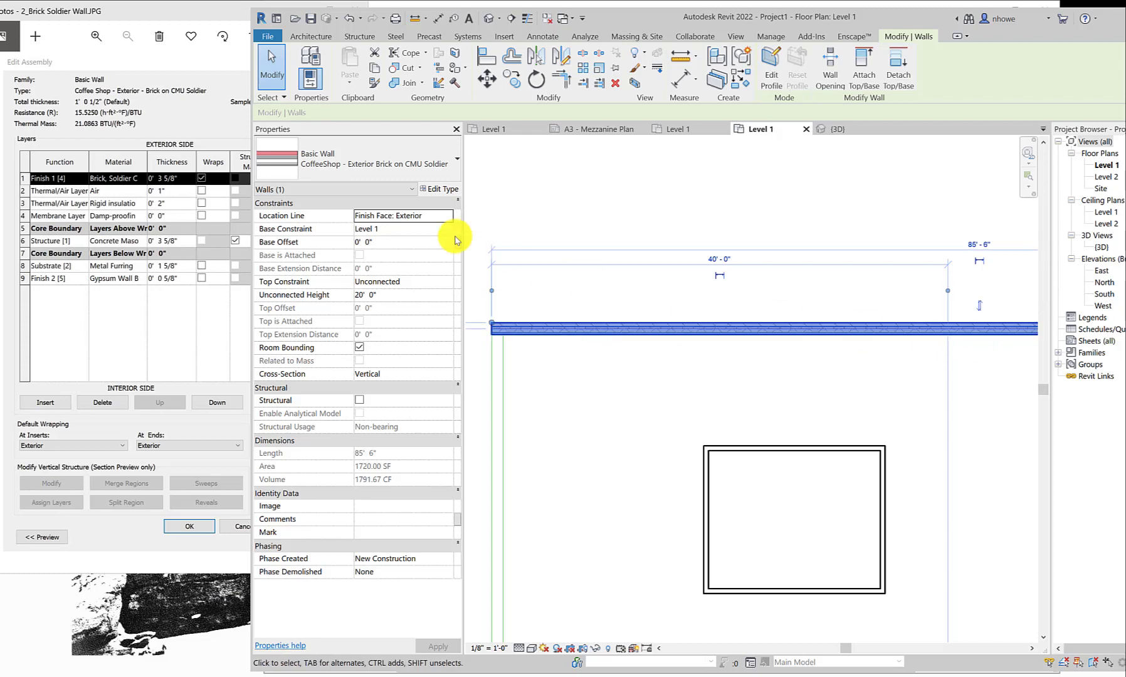
Set the exterior wall's location line to Wall Centerline and flip the wall's orientation
click(447, 216)
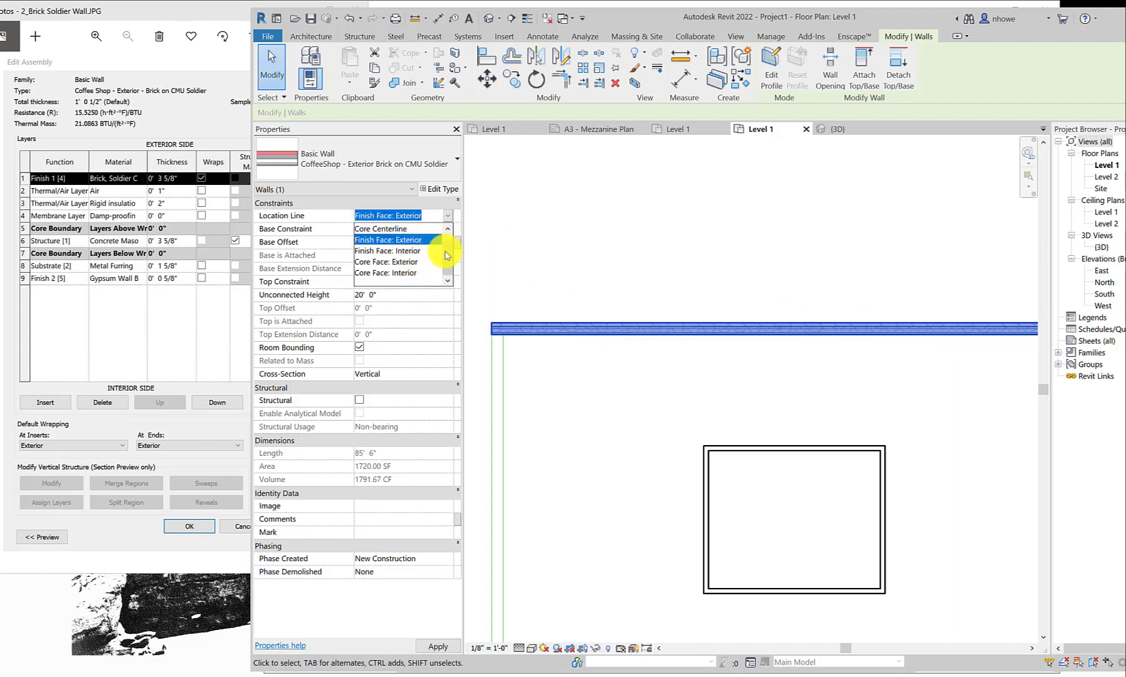
click(447, 229)
click(402, 229)
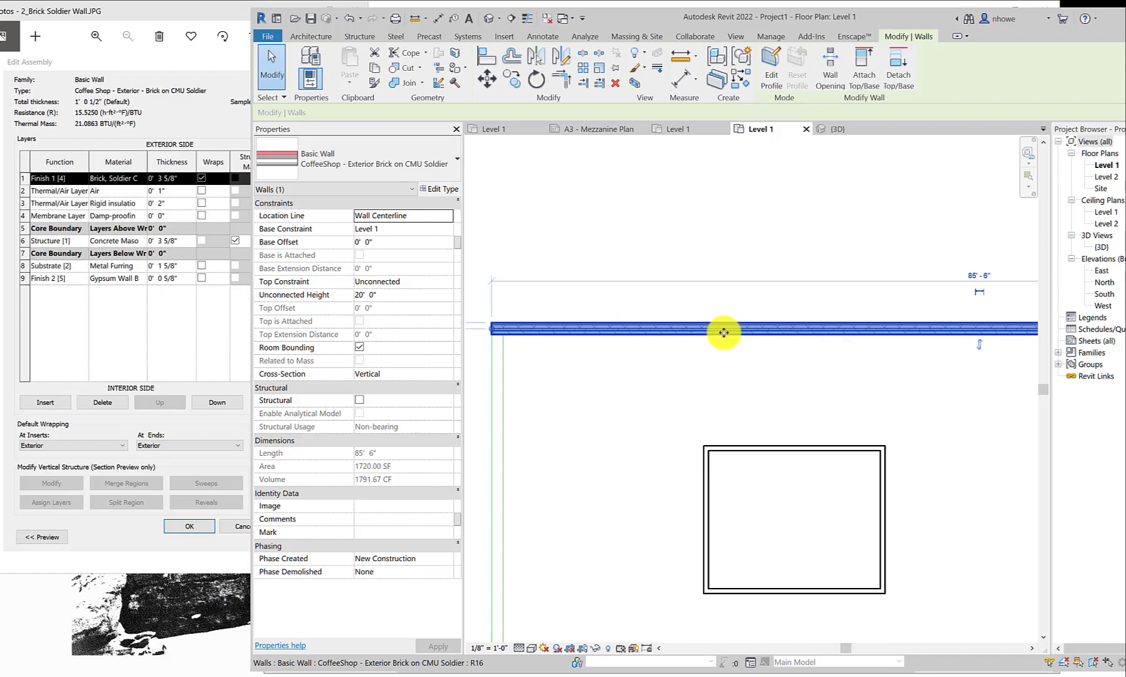
click(979, 347)
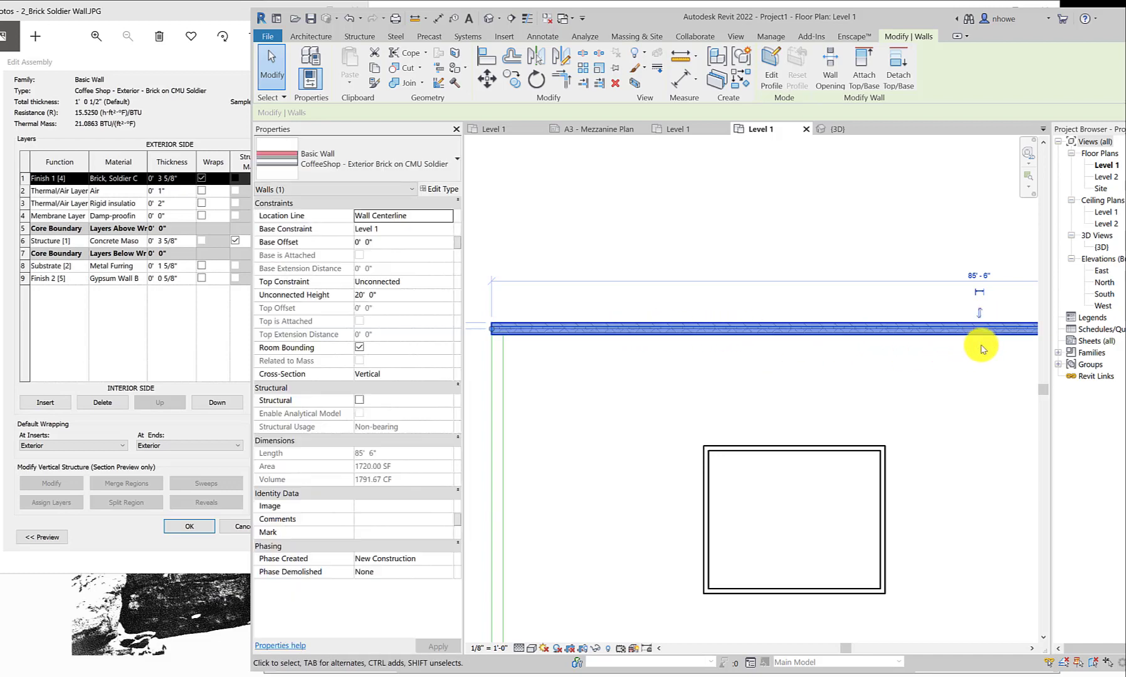
click(447, 216)
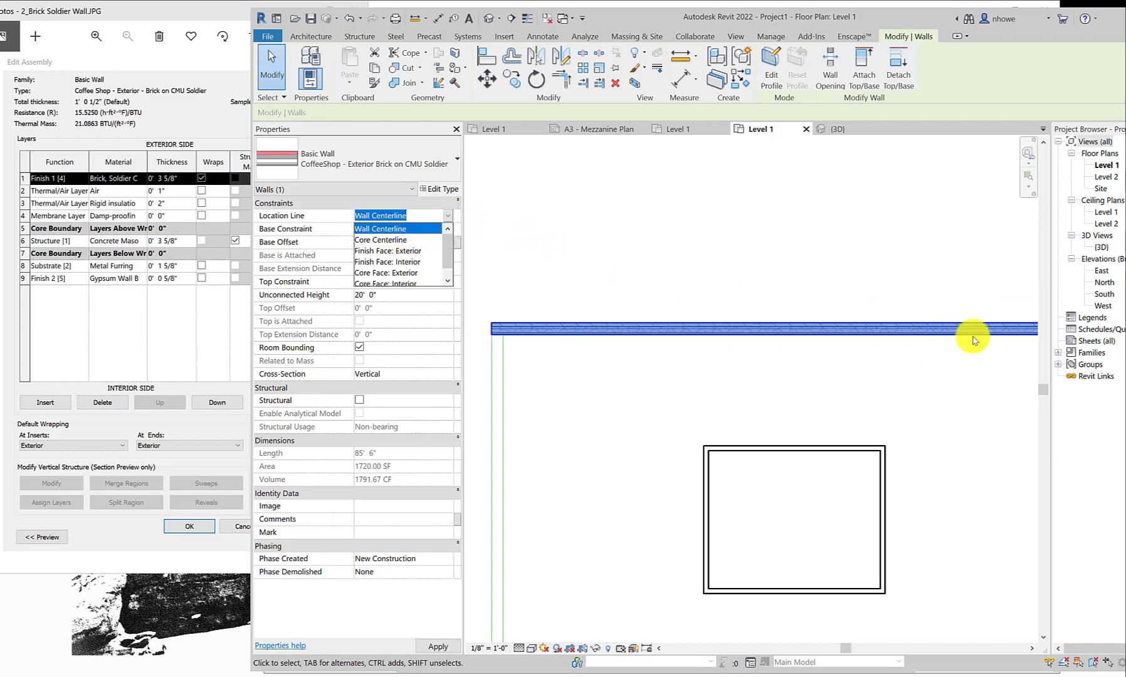
click(934, 344)
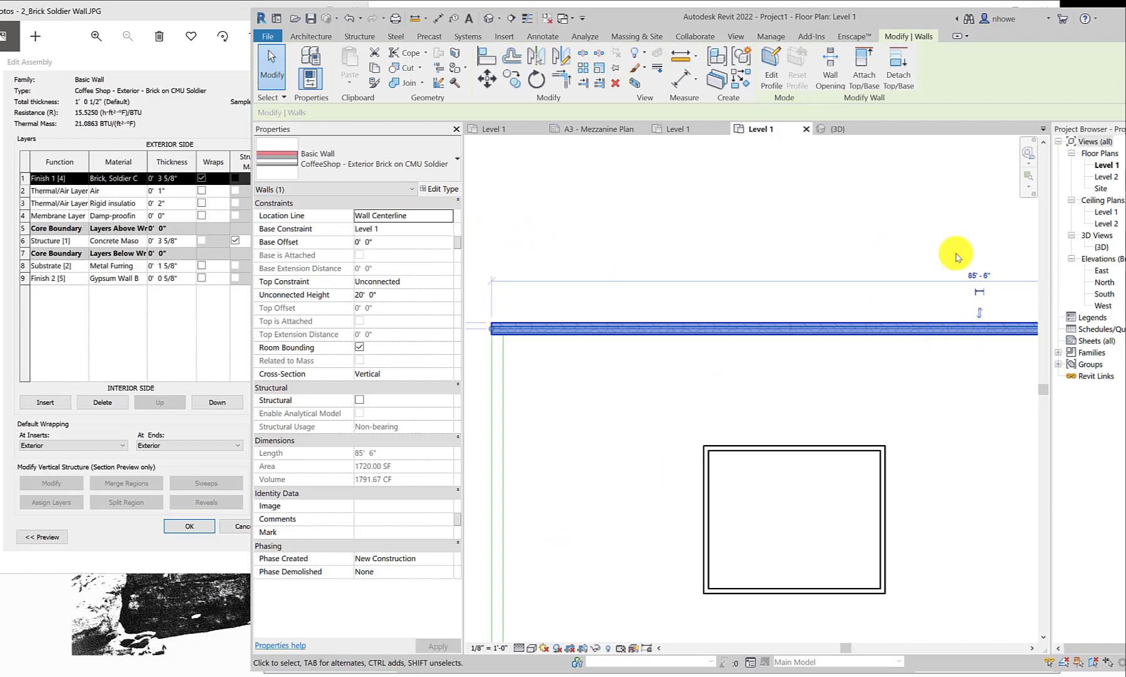
Open the default {3D} view and set its visual style to Shaded
double_click(1102, 247)
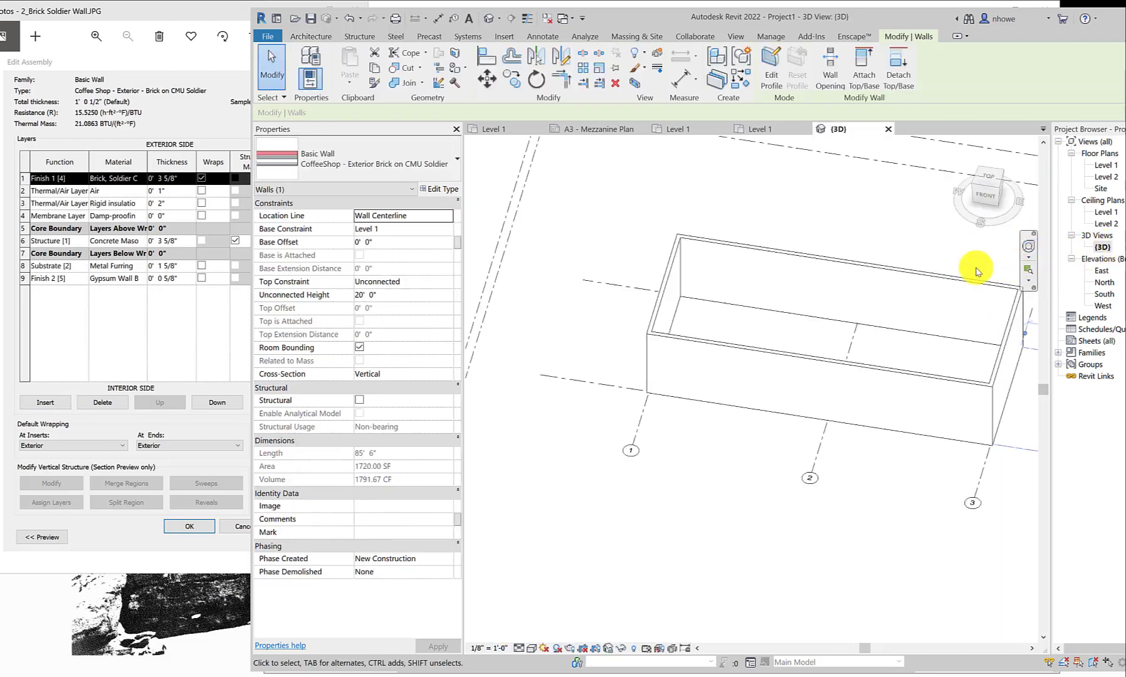
scroll(893, 290, down, 1)
shift+middle_drag(893, 291, 882, 212)
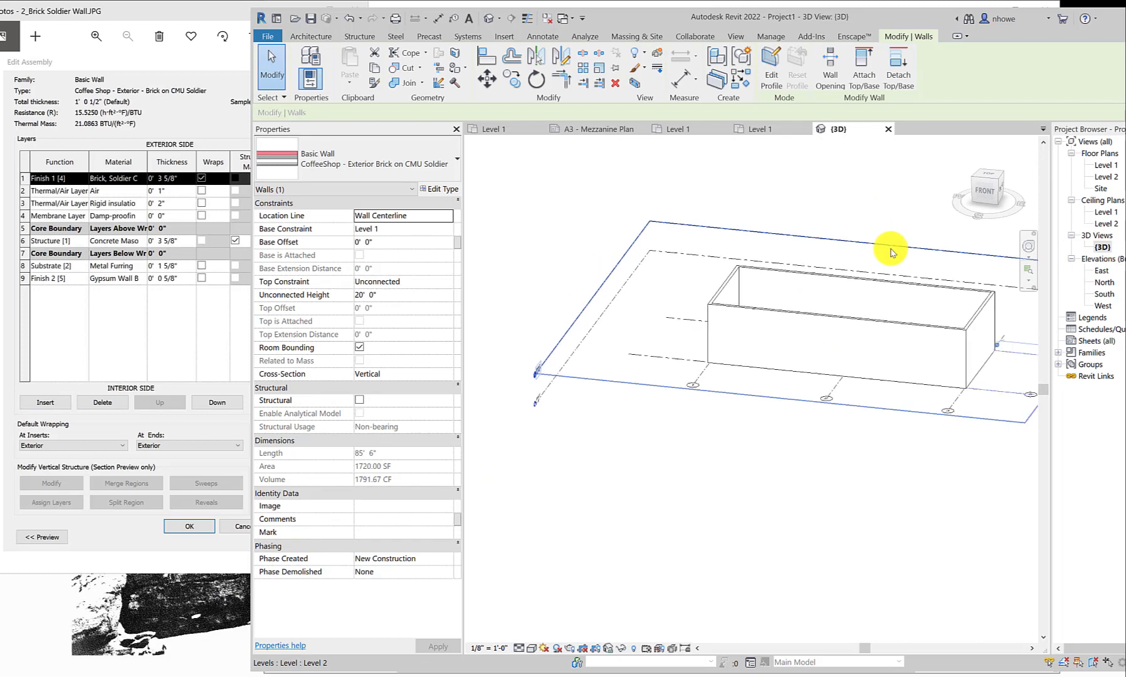
scroll(885, 251, down, 2)
scroll(890, 248, up, 1)
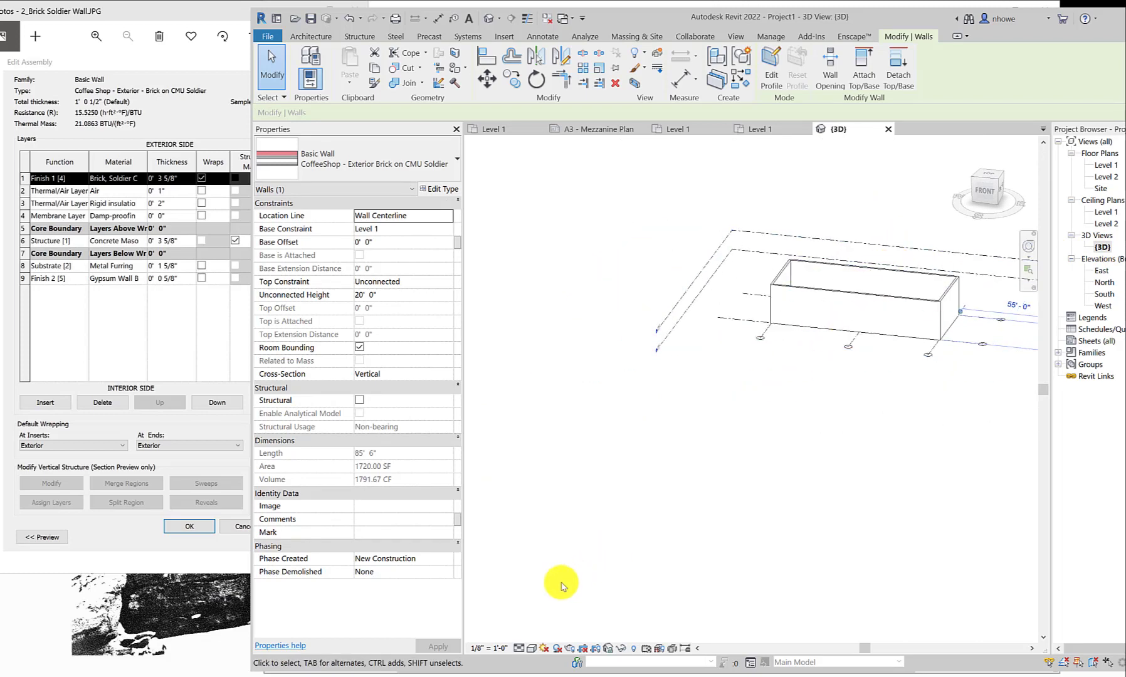
click(531, 648)
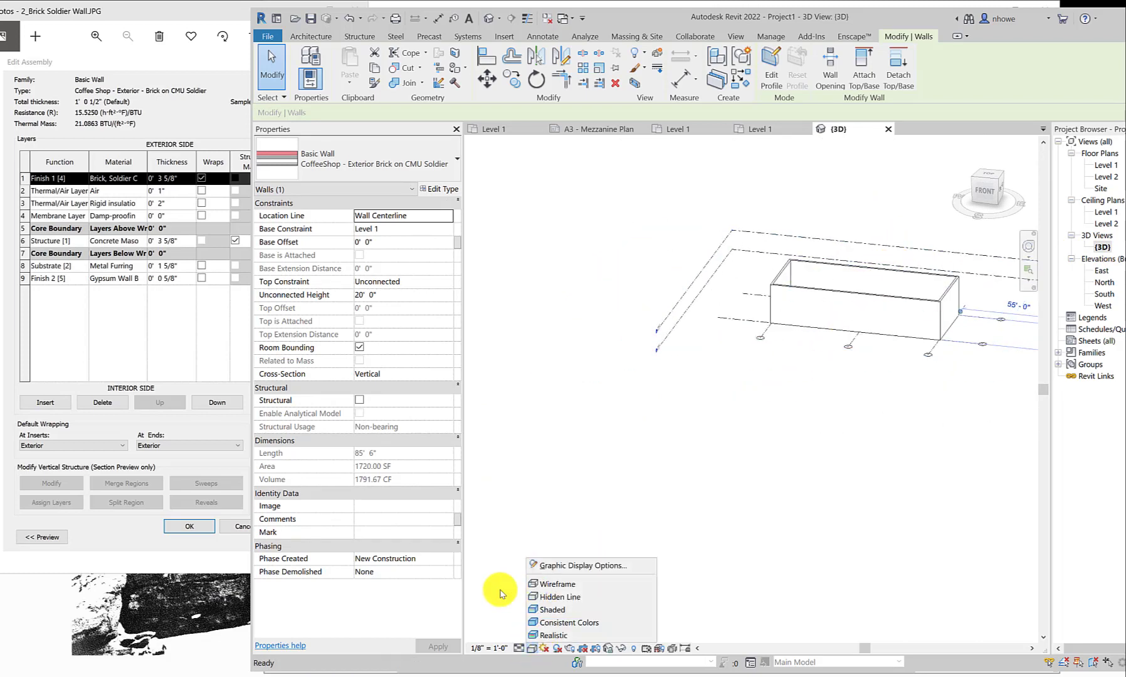
click(552, 610)
Deselect the CoffeeShop wall and examine the brick soldier surface pattern on its exterior face up close in the 3D view
scroll(790, 518, down, 3)
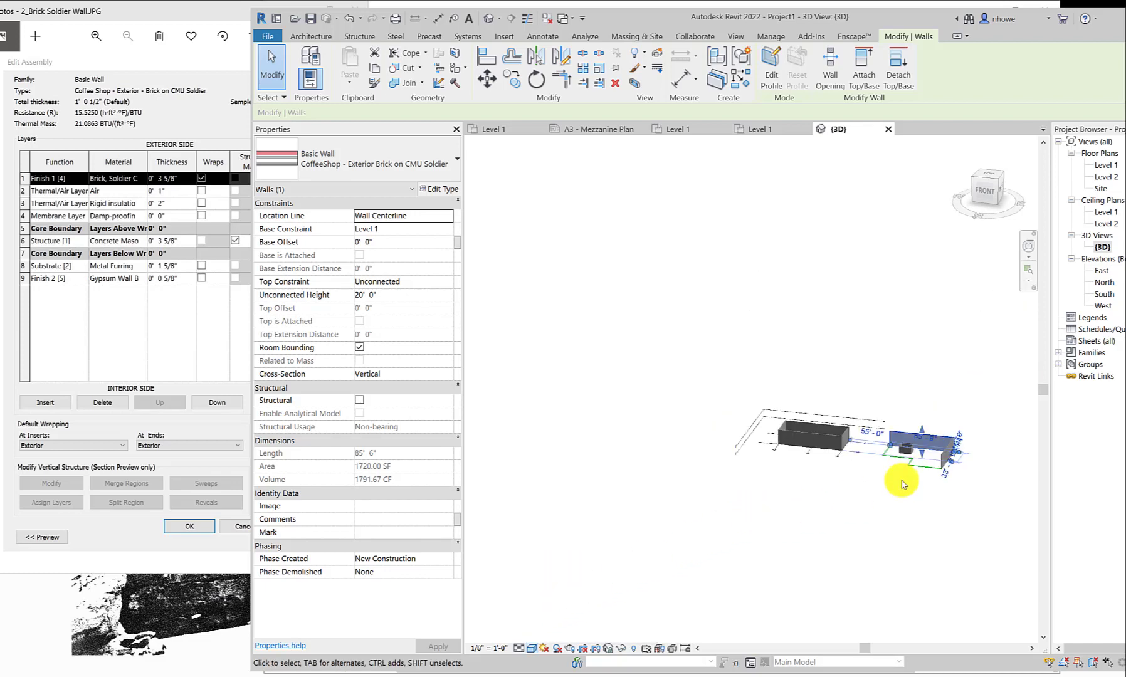
scroll(988, 421, up, 4)
click(955, 443)
shift+middle_drag(955, 443, 616, 440)
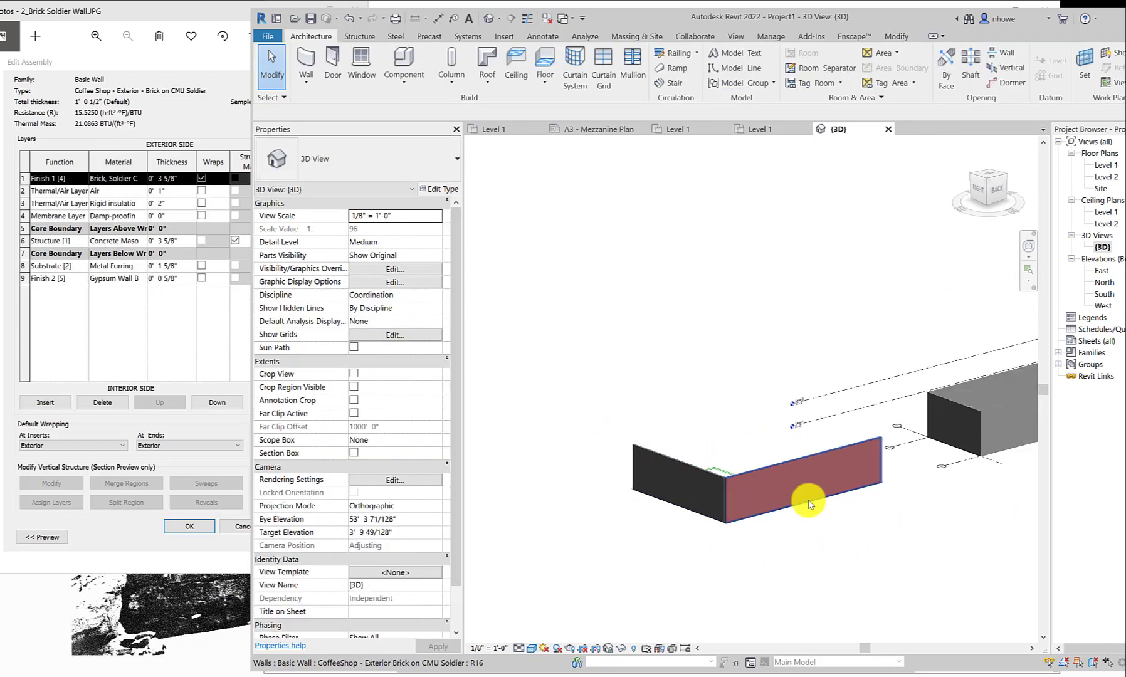
scroll(805, 502, up, 6)
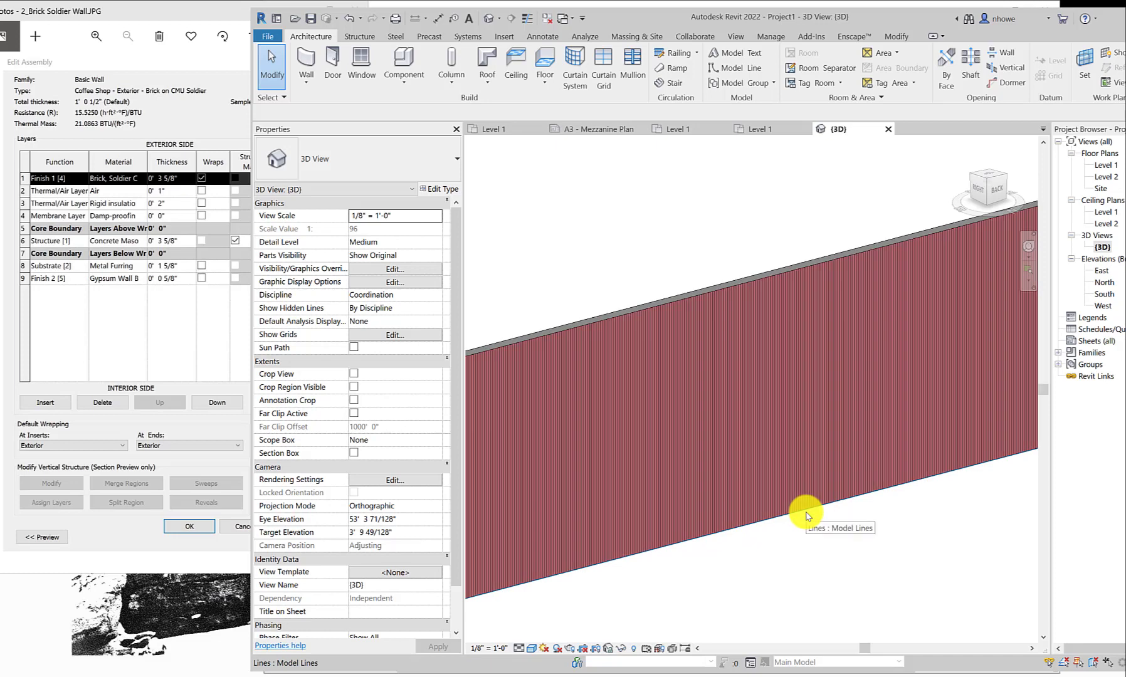
scroll(806, 515, up, 2)
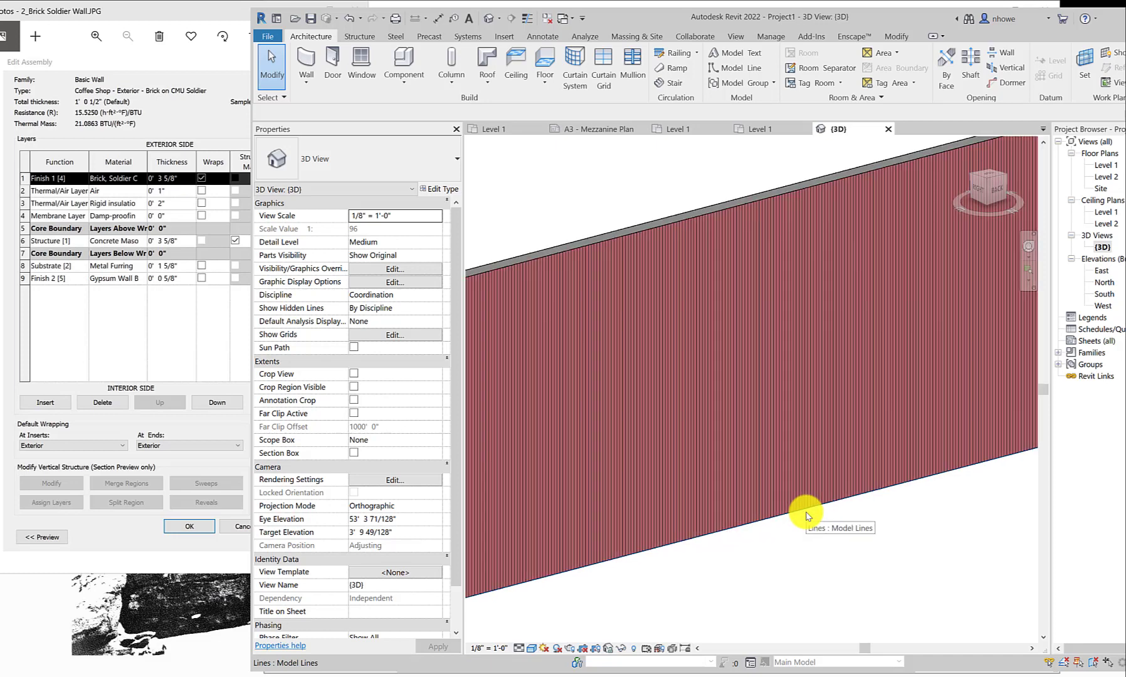
scroll(806, 516, down, 5)
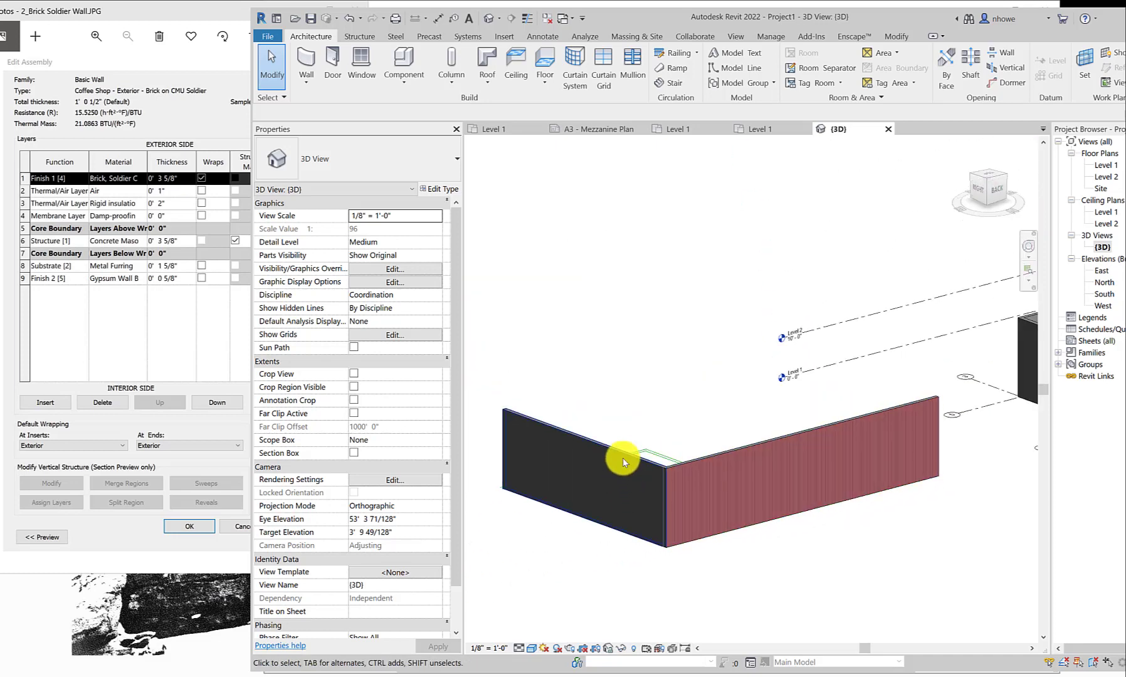
Change the adjoining Generic - 12" wall to the type CoffeeShop - Exterior Brick on CMU Soldier
click(624, 462)
click(425, 172)
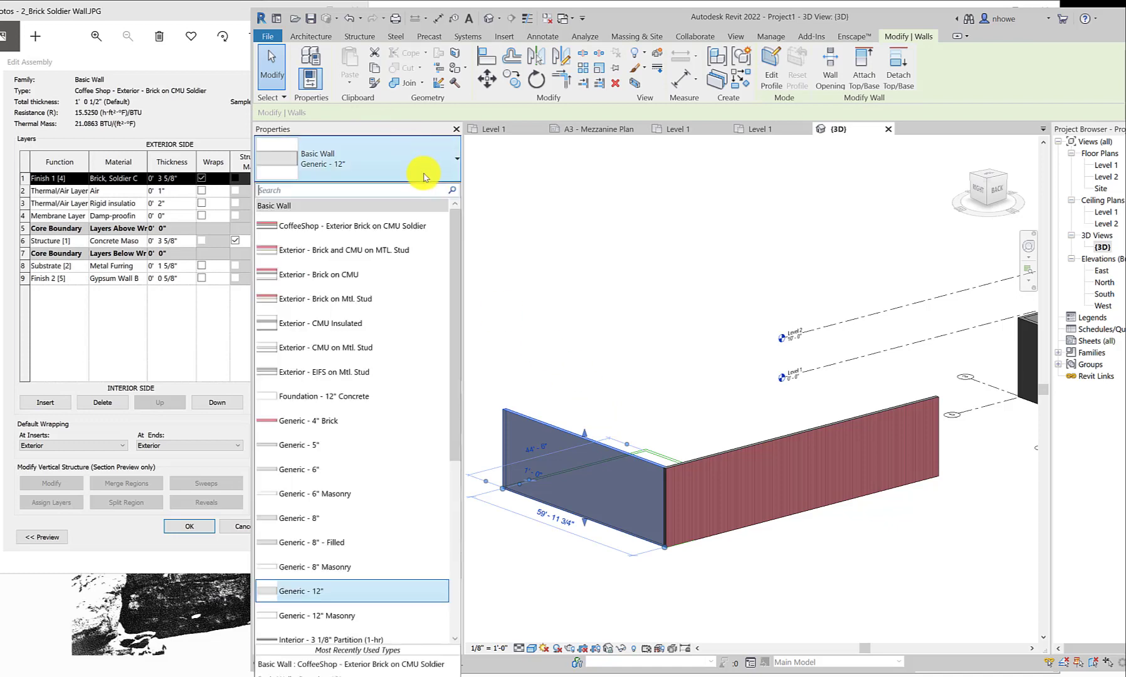
click(395, 226)
click(742, 425)
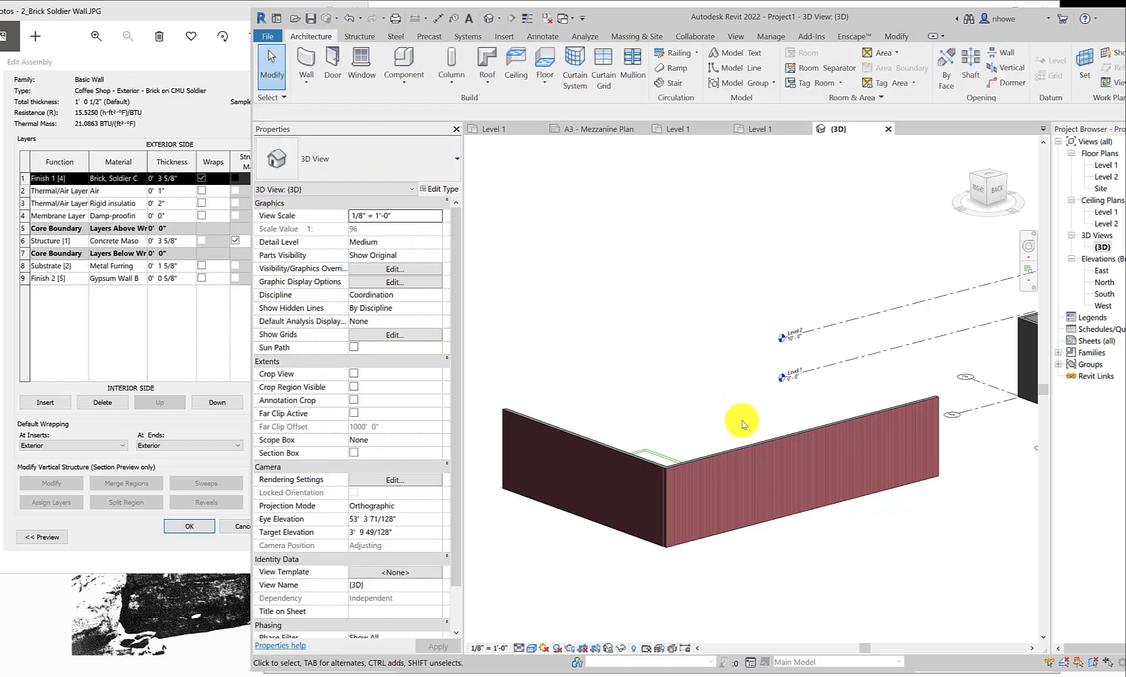
Examine the corner where the two CoffeeShop walls meet and their brick soldier pattern from several 3D angles and distances
scroll(697, 458, up, 5)
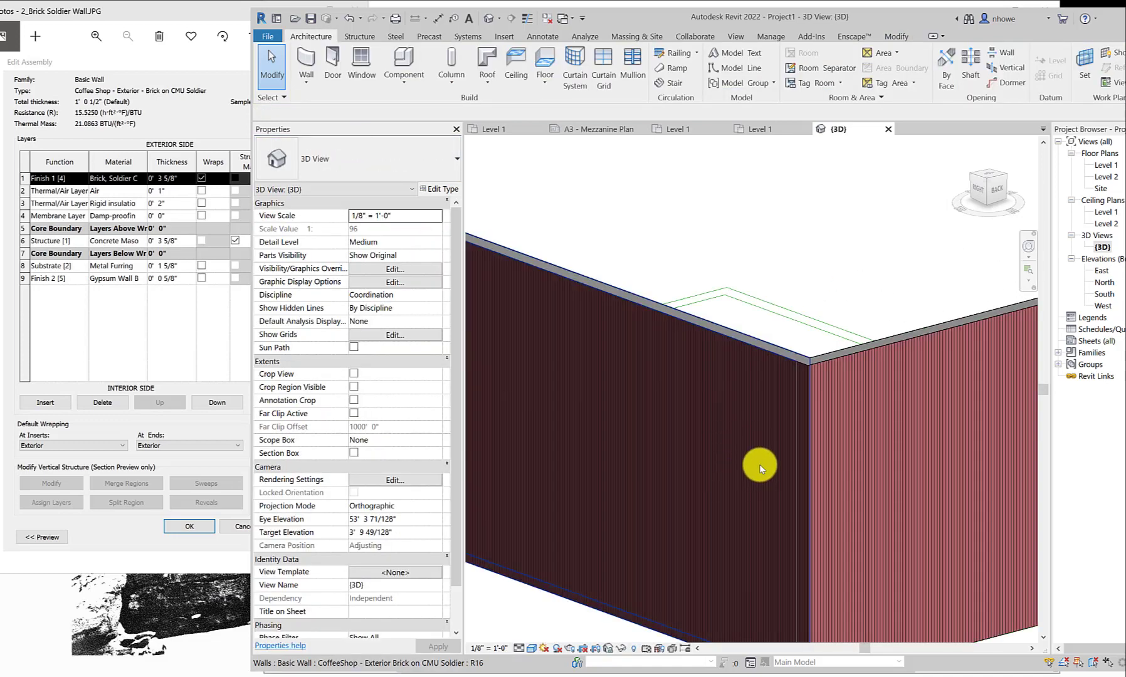
scroll(760, 464, down, 3)
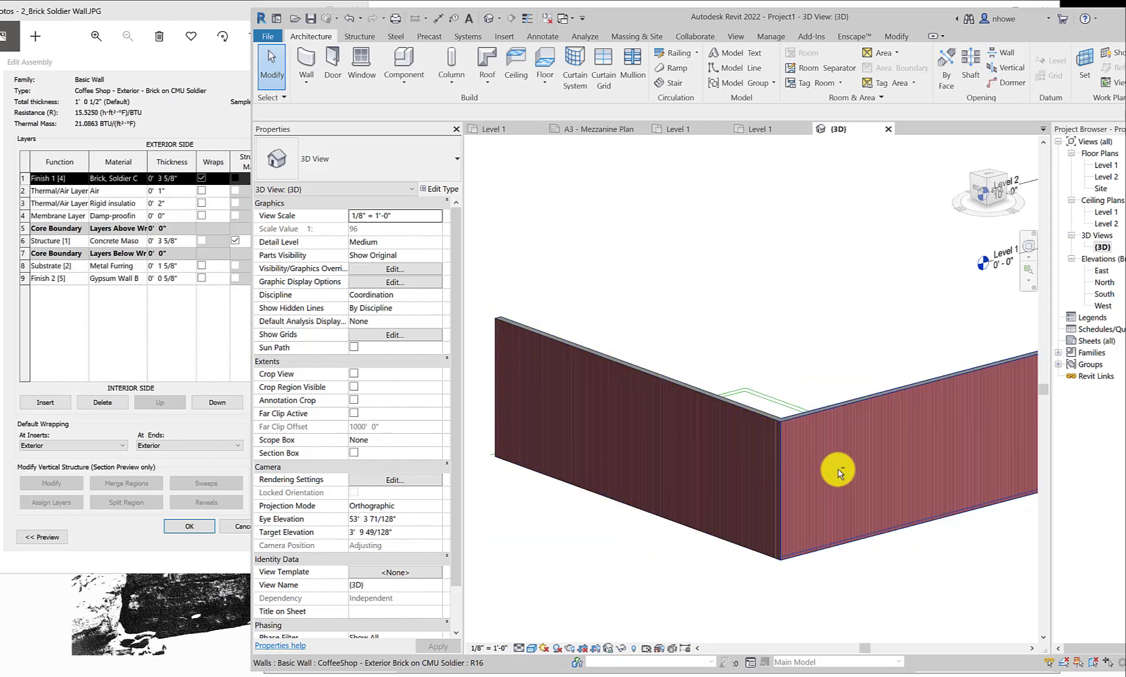
shift+middle_drag(822, 465, 754, 543)
scroll(761, 479, up, 4)
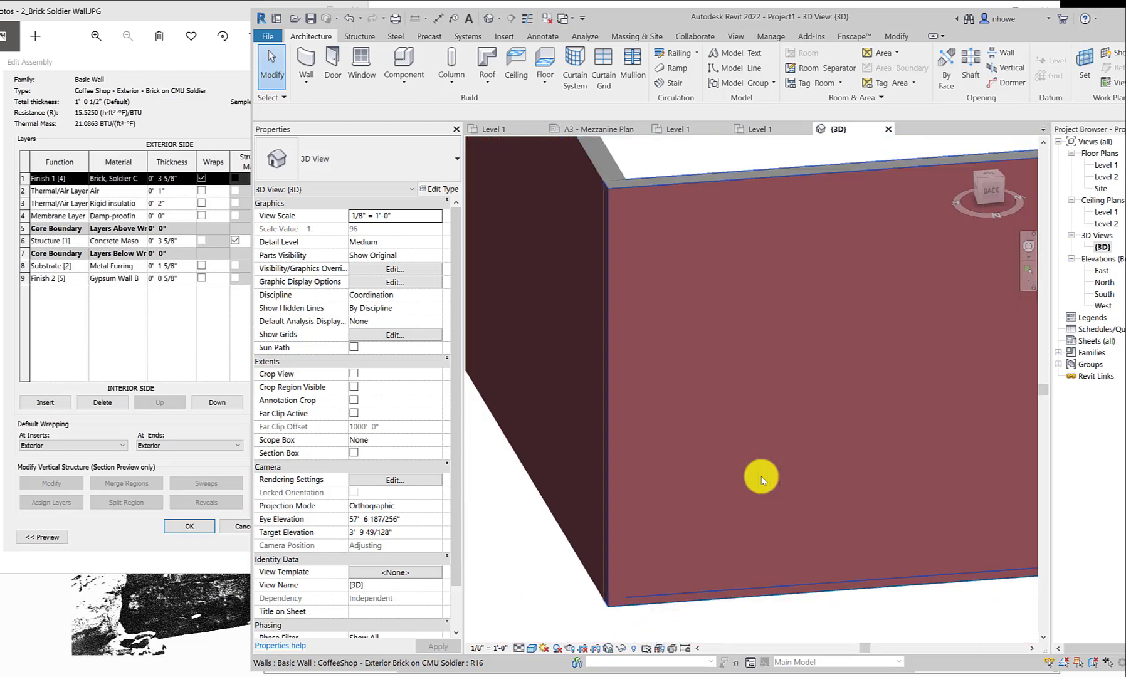
scroll(762, 476, down, 4)
shift+middle_drag(762, 476, 734, 476)
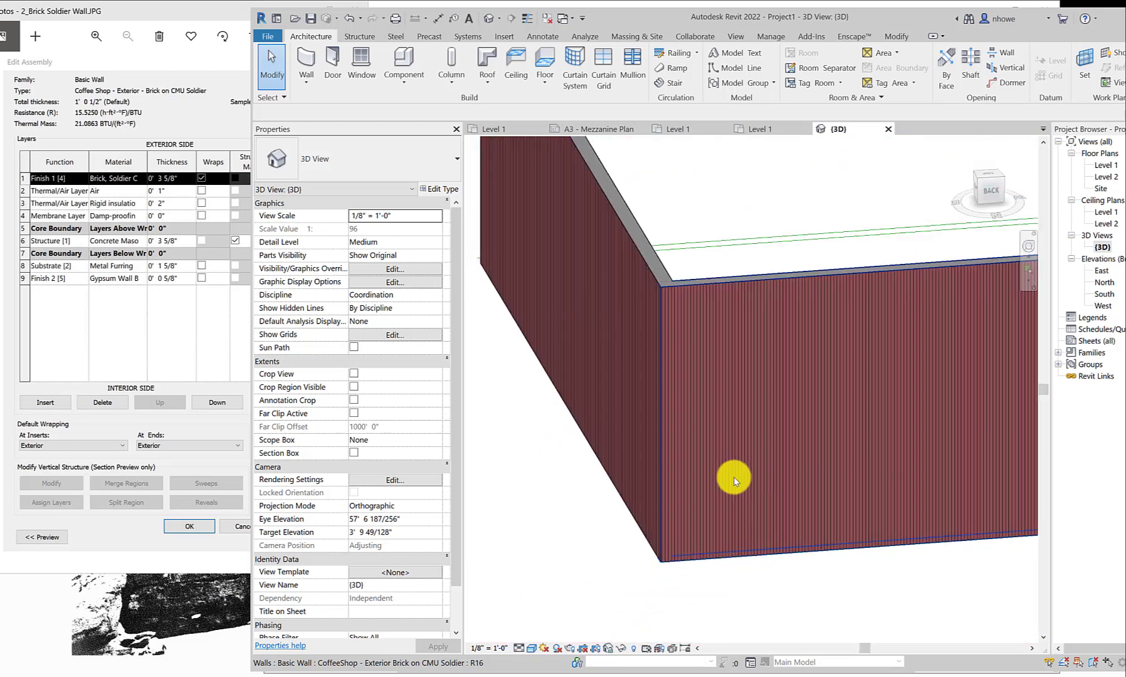